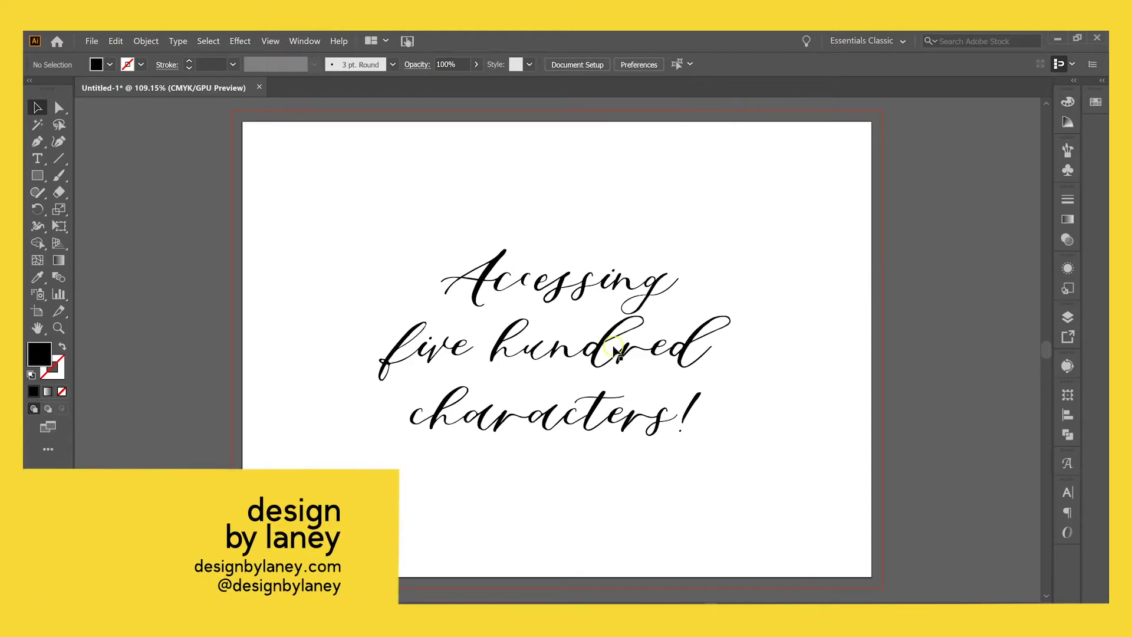
Zoom out slightly and select the three-line script text object.
drag(610, 352, 616, 358)
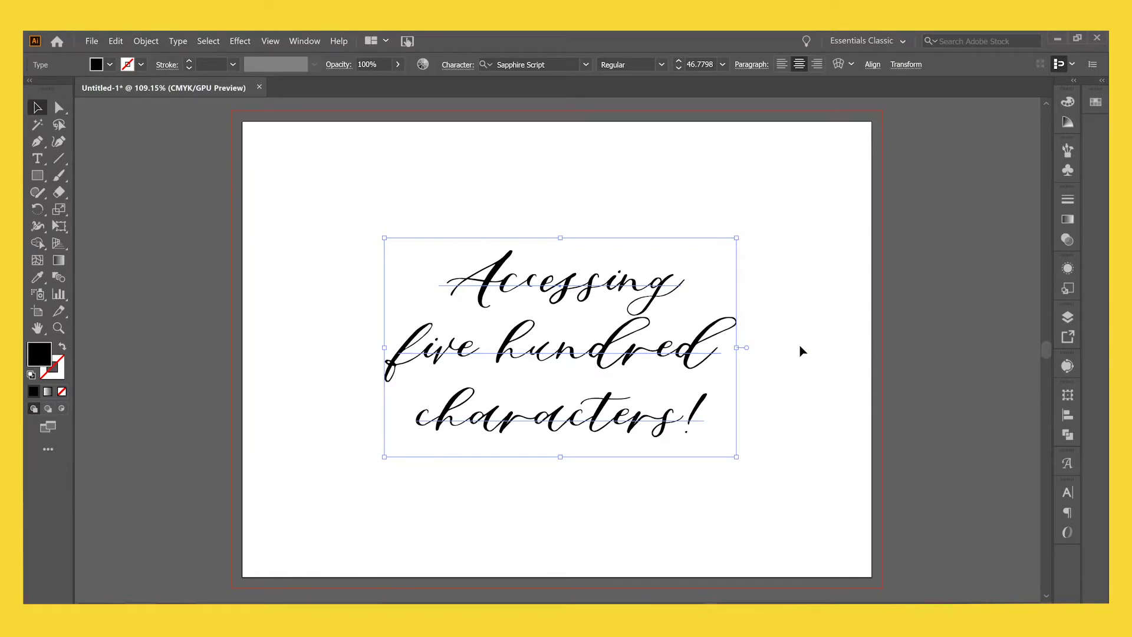
click(820, 360)
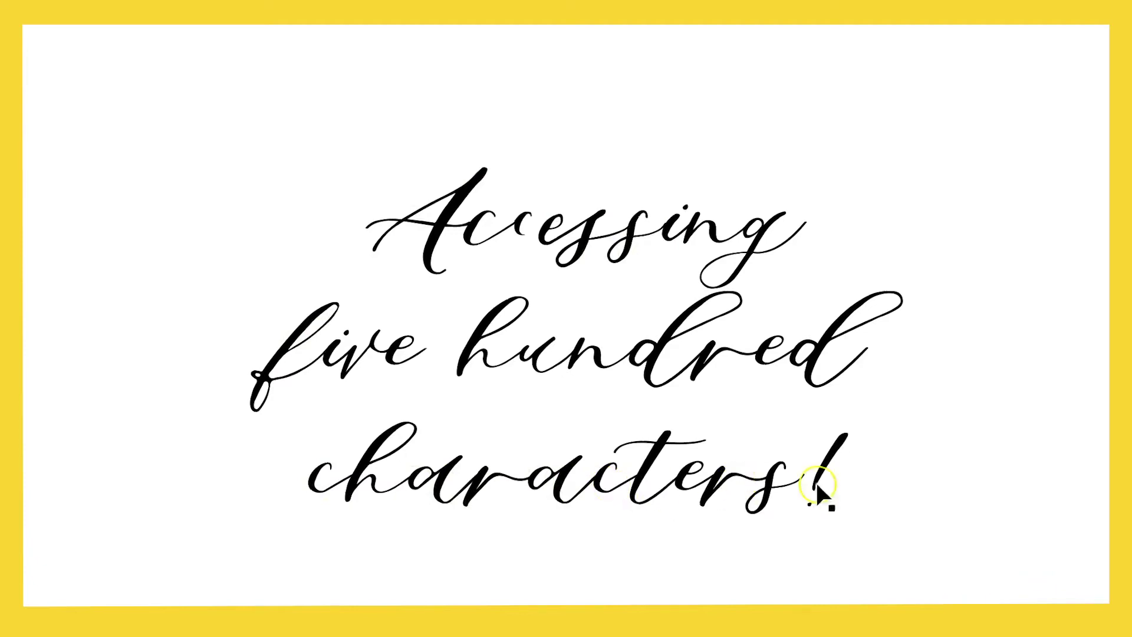
key(ctrl+minus)
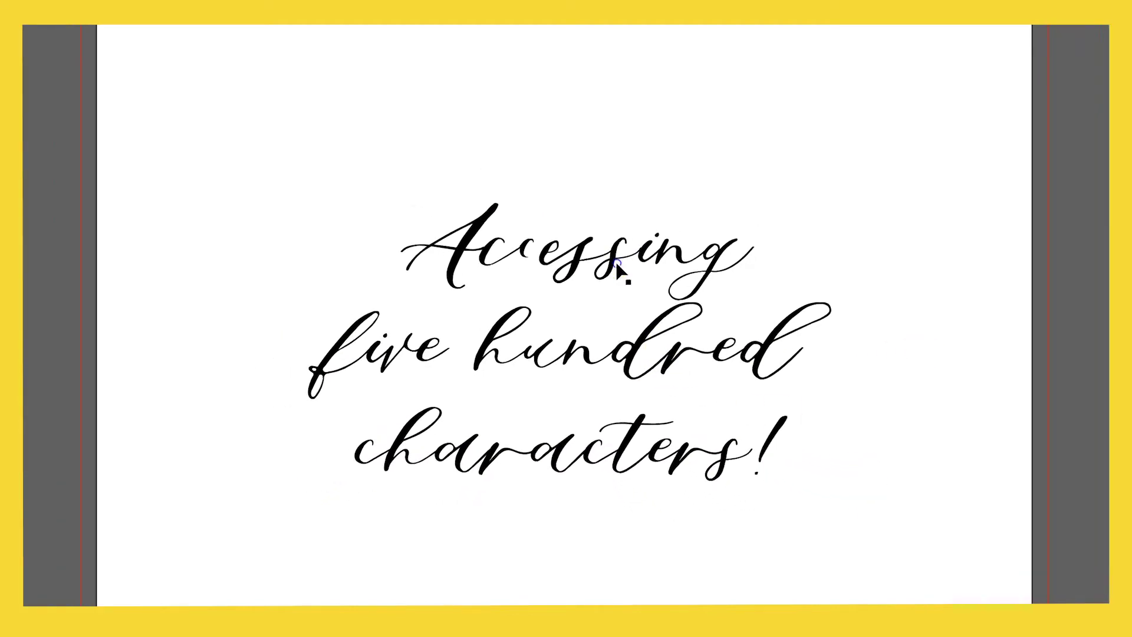
click(503, 267)
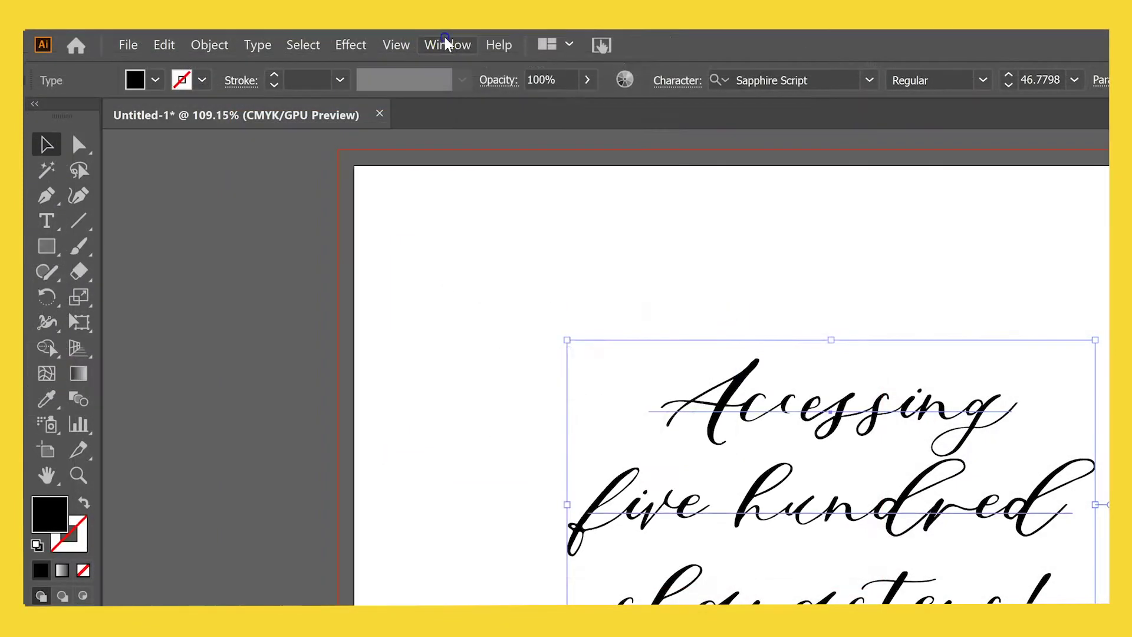
Open the Paragraph panel beside the text and switch to its OpenType settings.
click(443, 45)
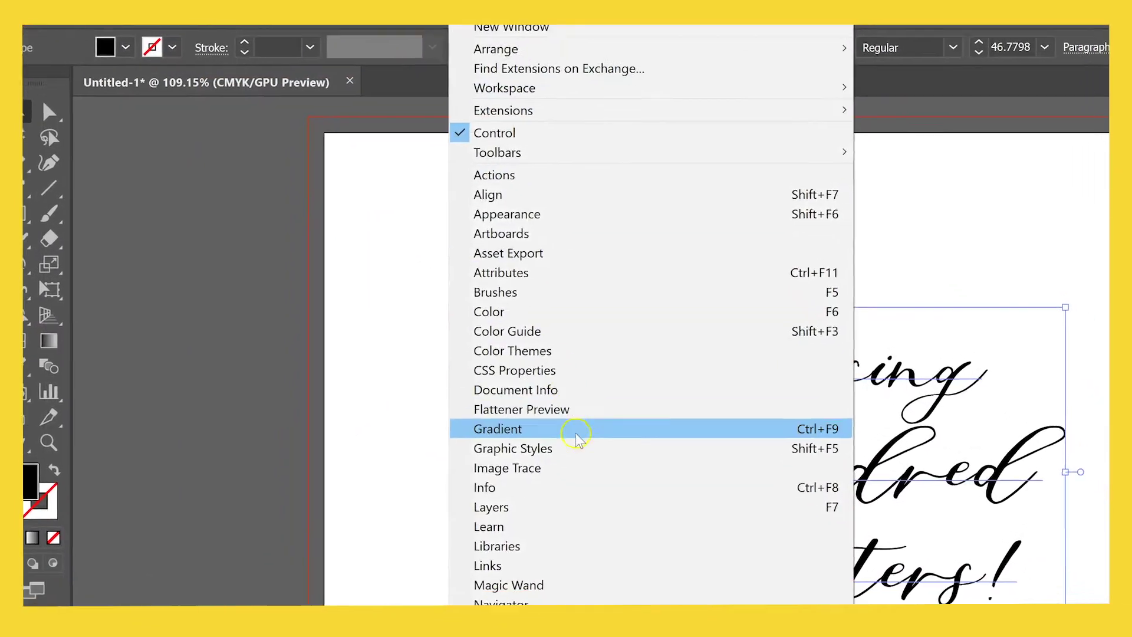
mouse_move(521, 569)
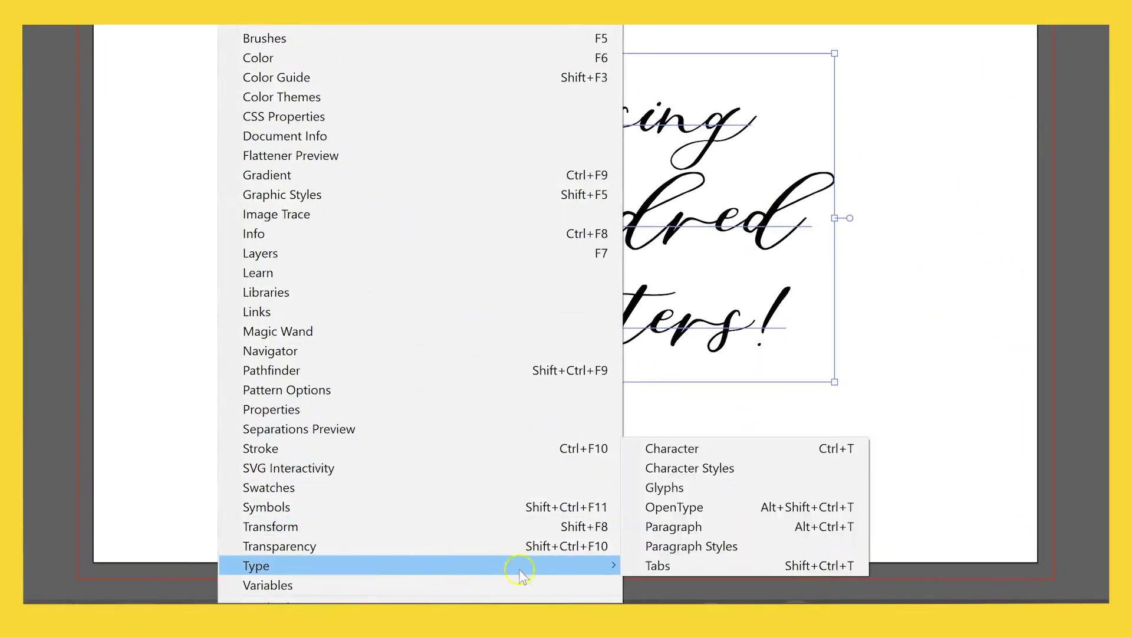
click(707, 526)
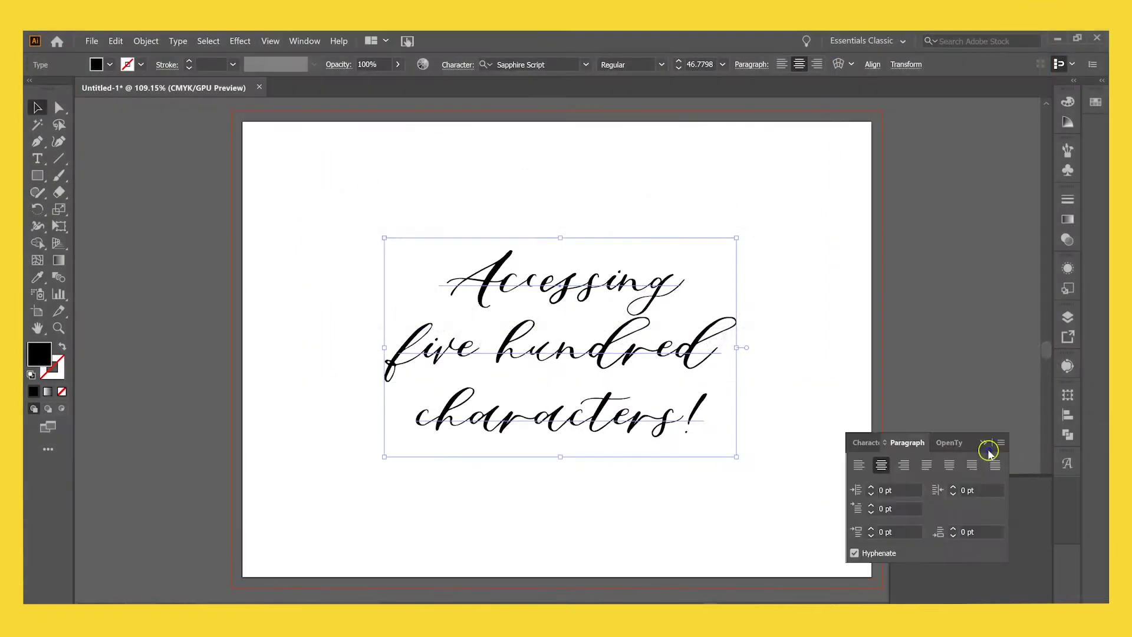
drag(989, 451, 926, 263)
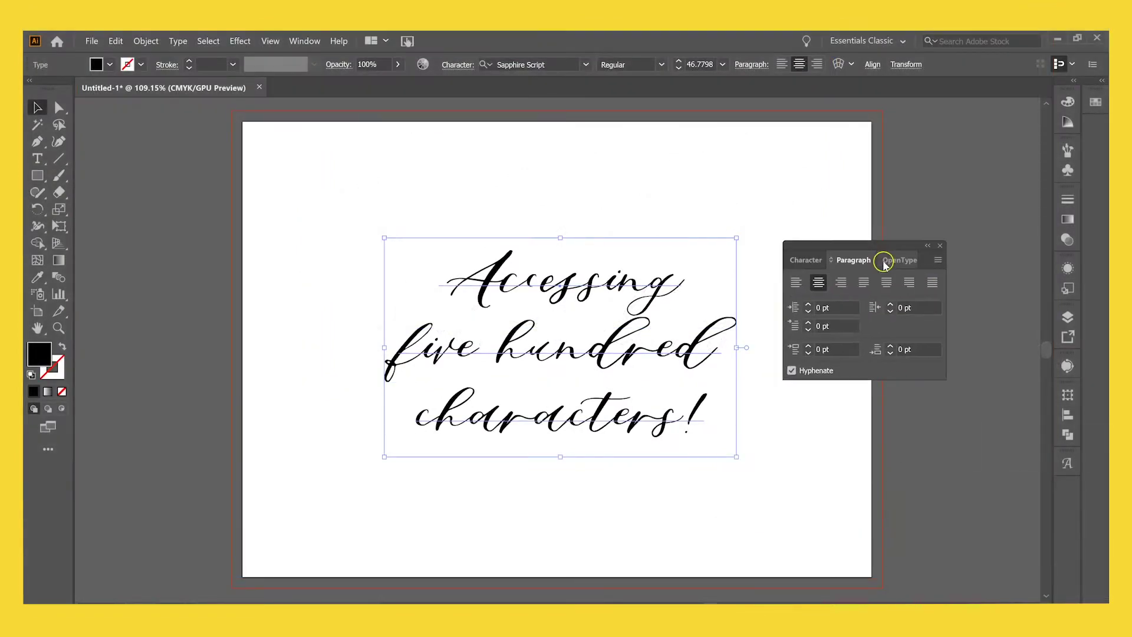
click(891, 262)
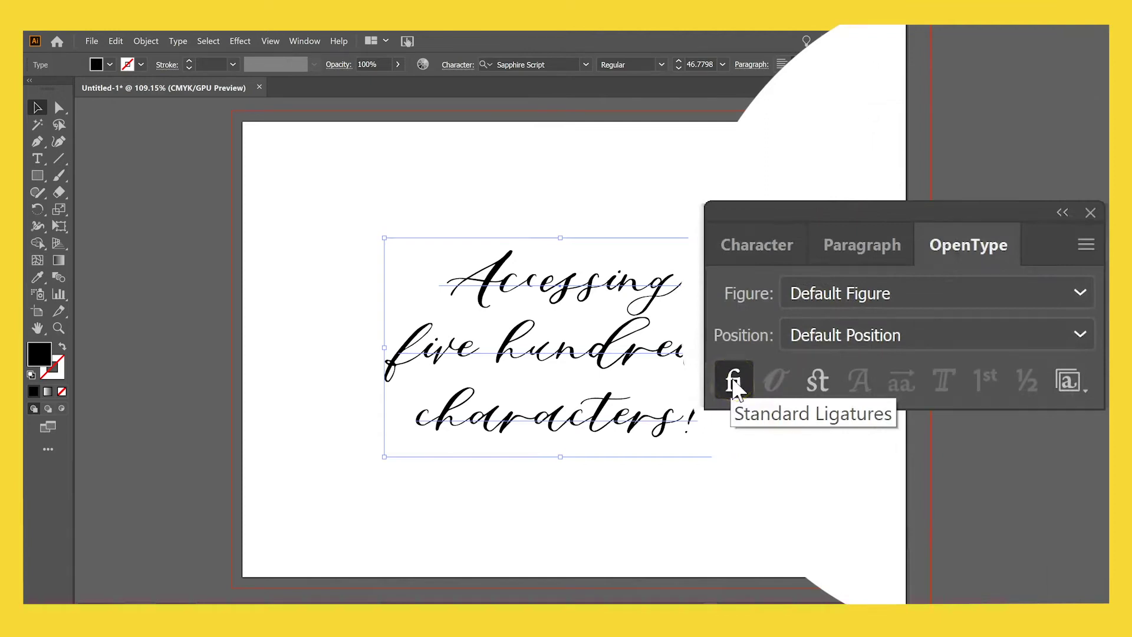
Toggle Standard Ligatures off to compare, then turn them back on.
click(734, 382)
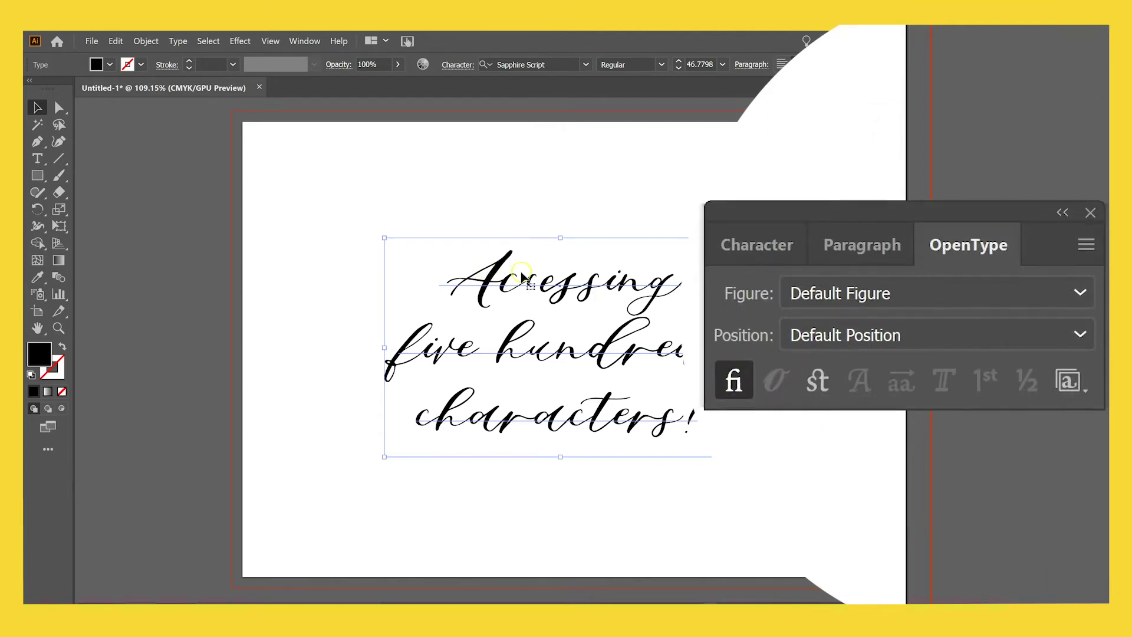
click(716, 378)
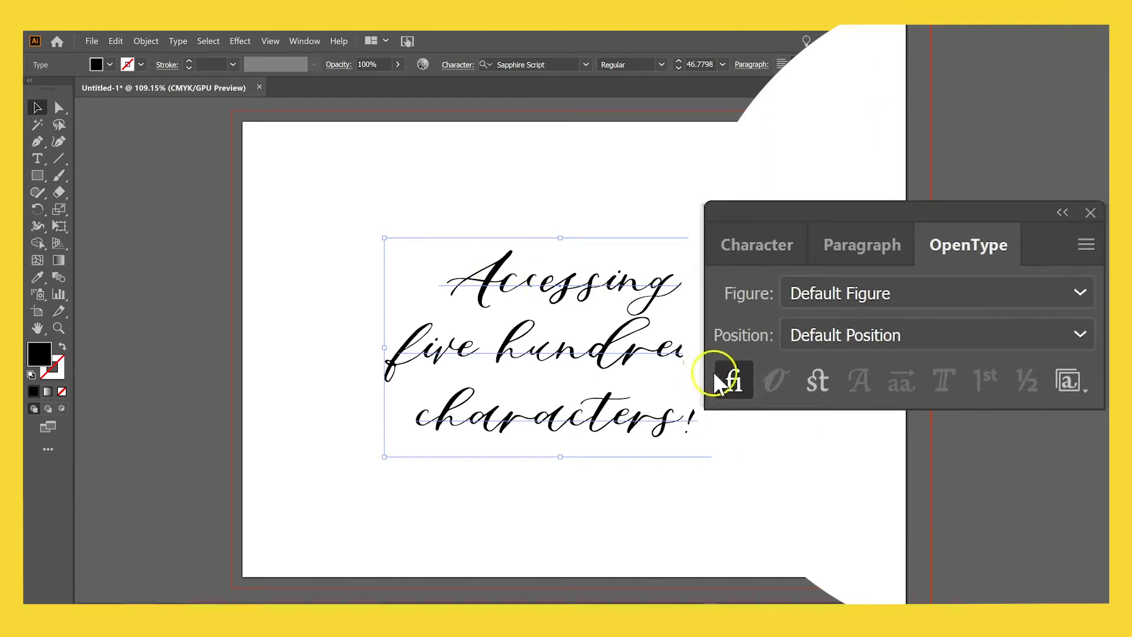
click(748, 381)
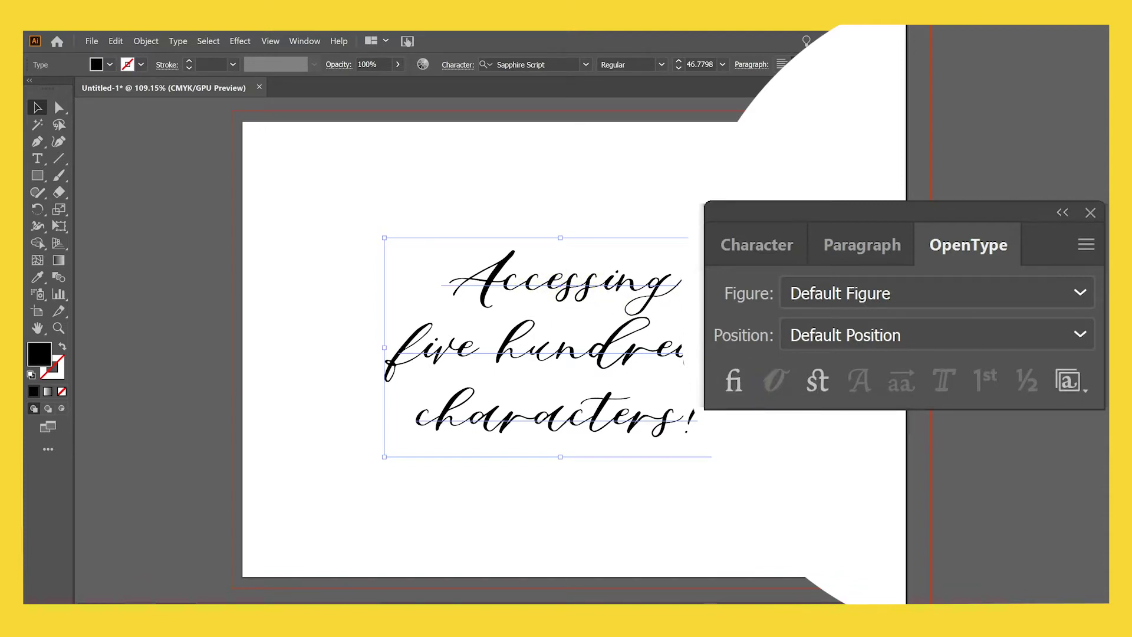
click(731, 394)
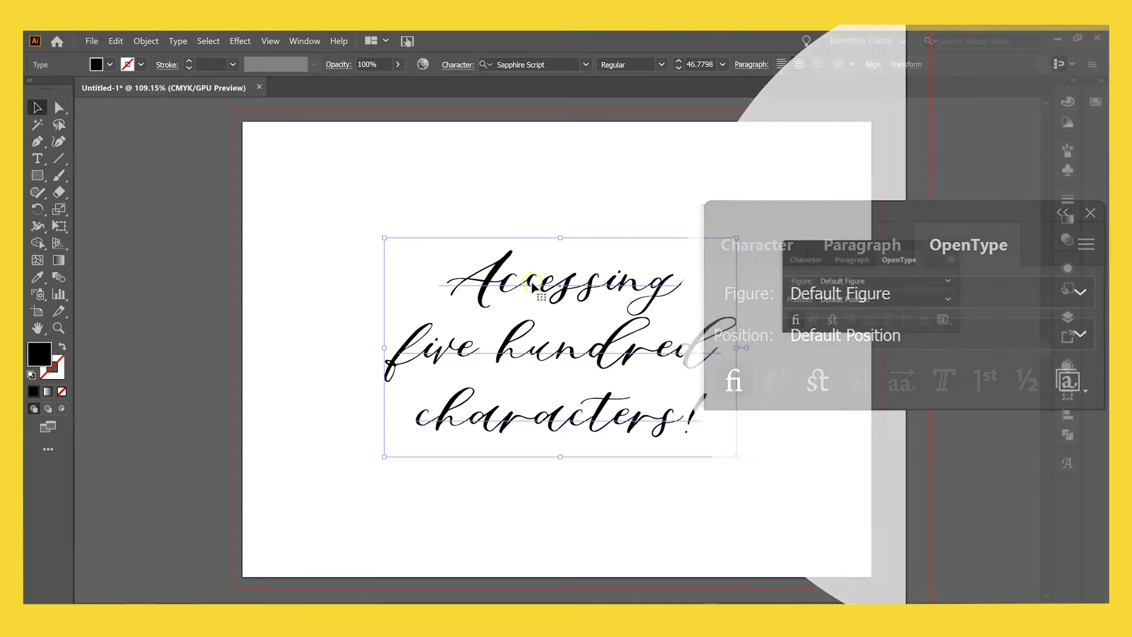
key(ctrl+shift+a)
key(t)
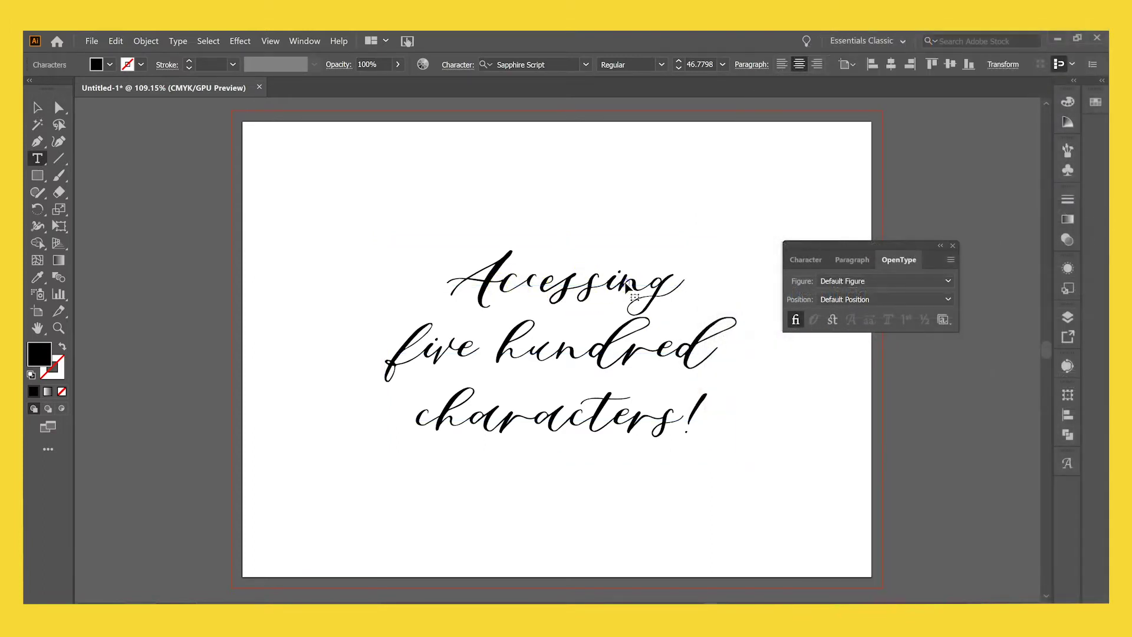
click(674, 275)
text(t)
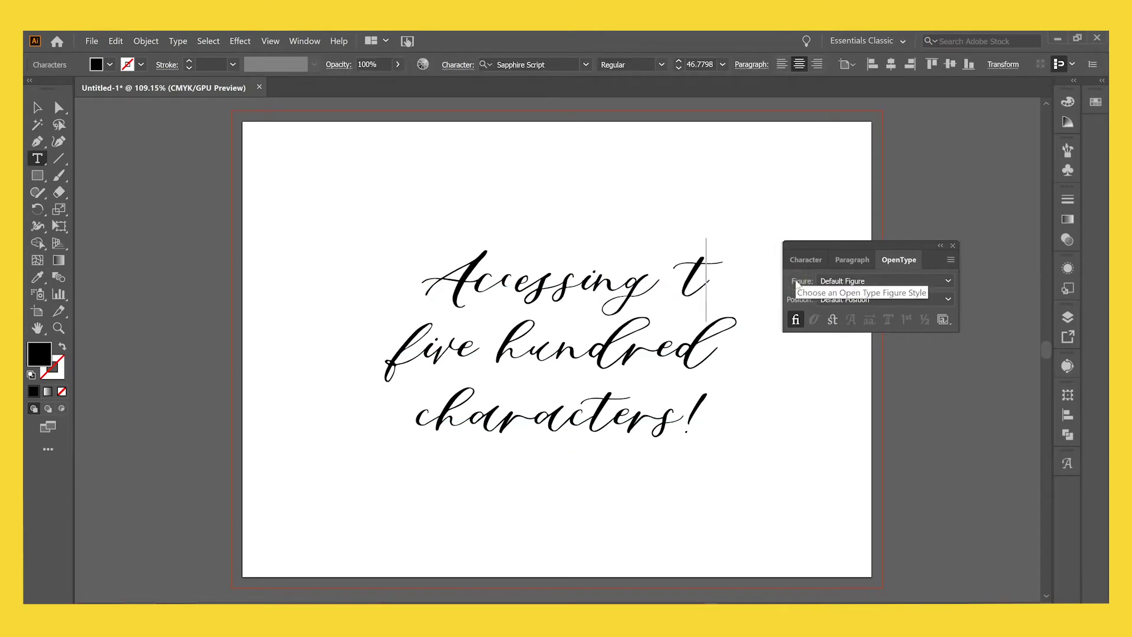
text(a)
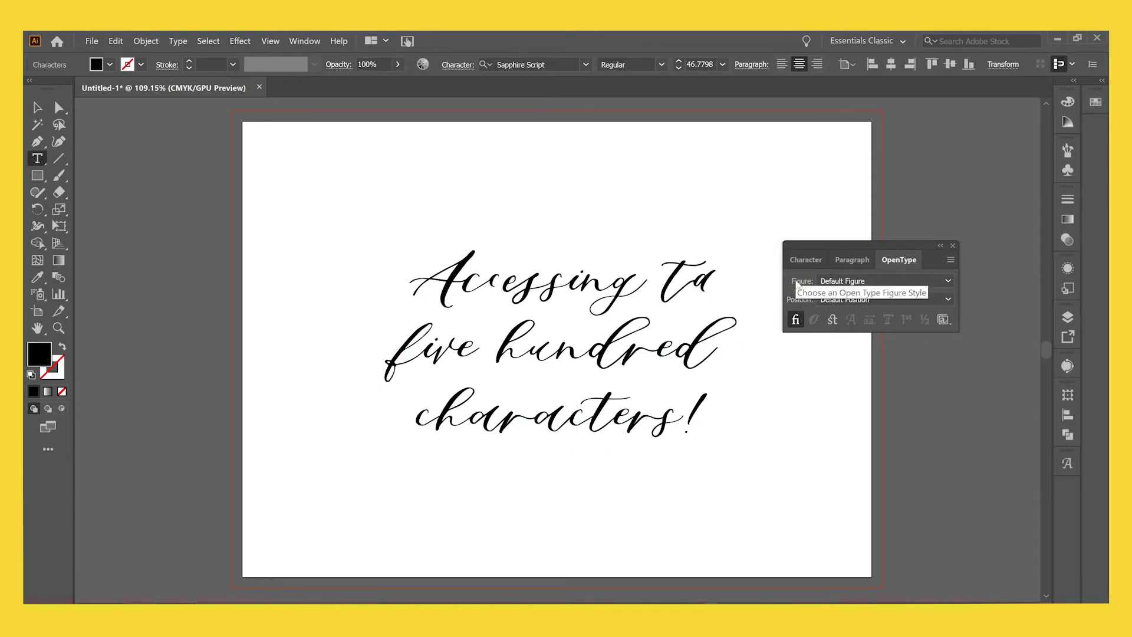
key(BackSpace)
text(a)
key(BackSpace)
text(t)
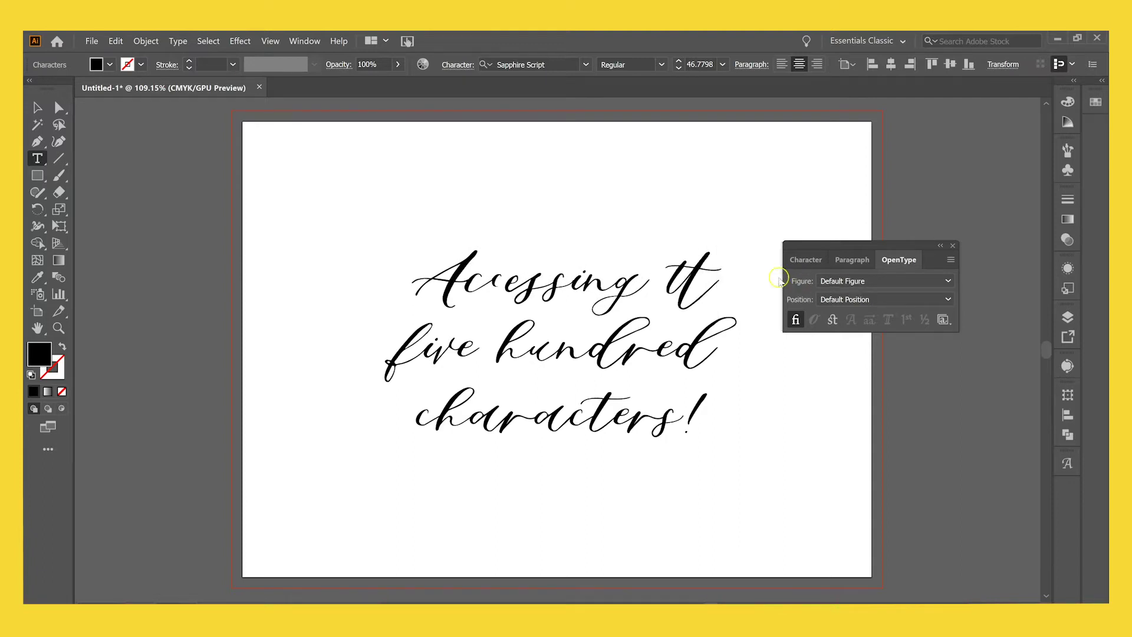
double_click(712, 270)
click(796, 319)
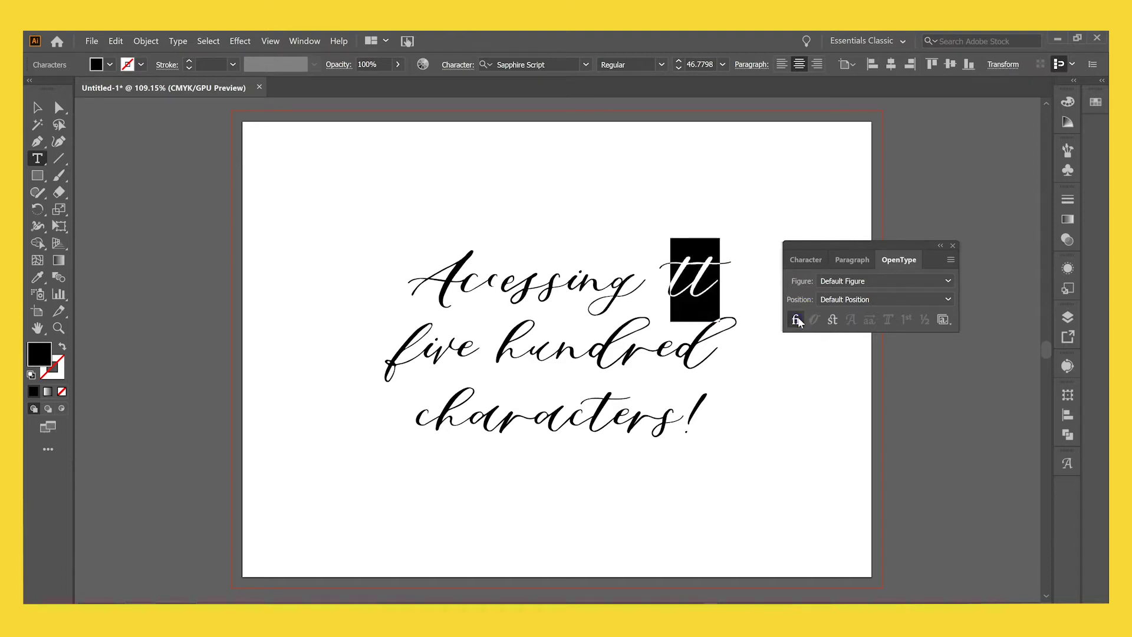
click(741, 295)
click(695, 261)
drag(720, 254, 686, 265)
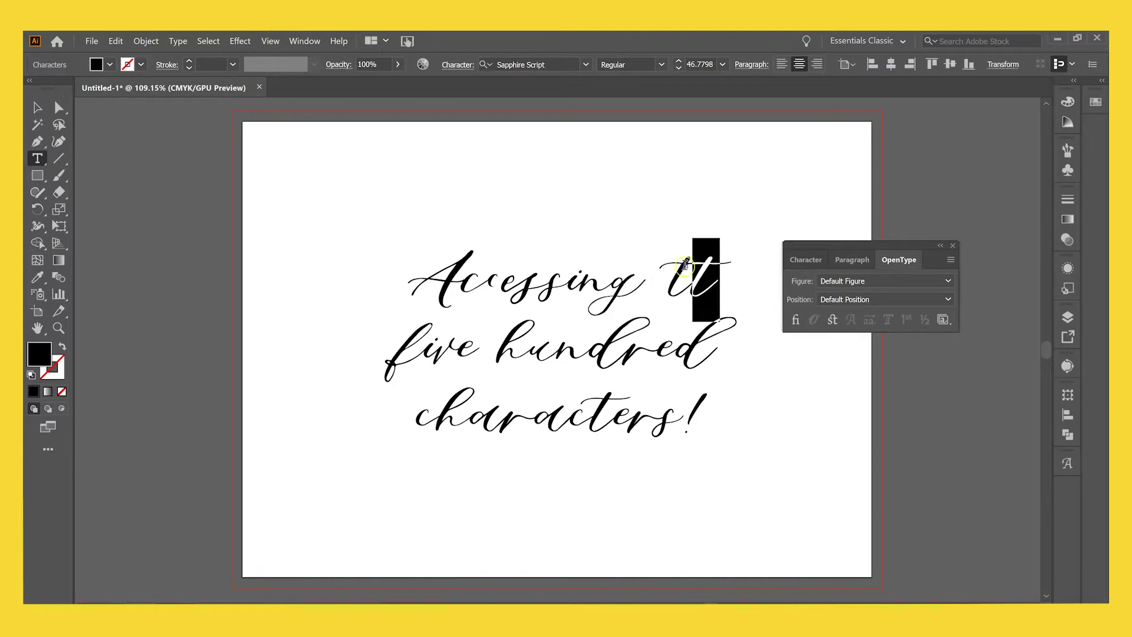
click(796, 320)
click(739, 301)
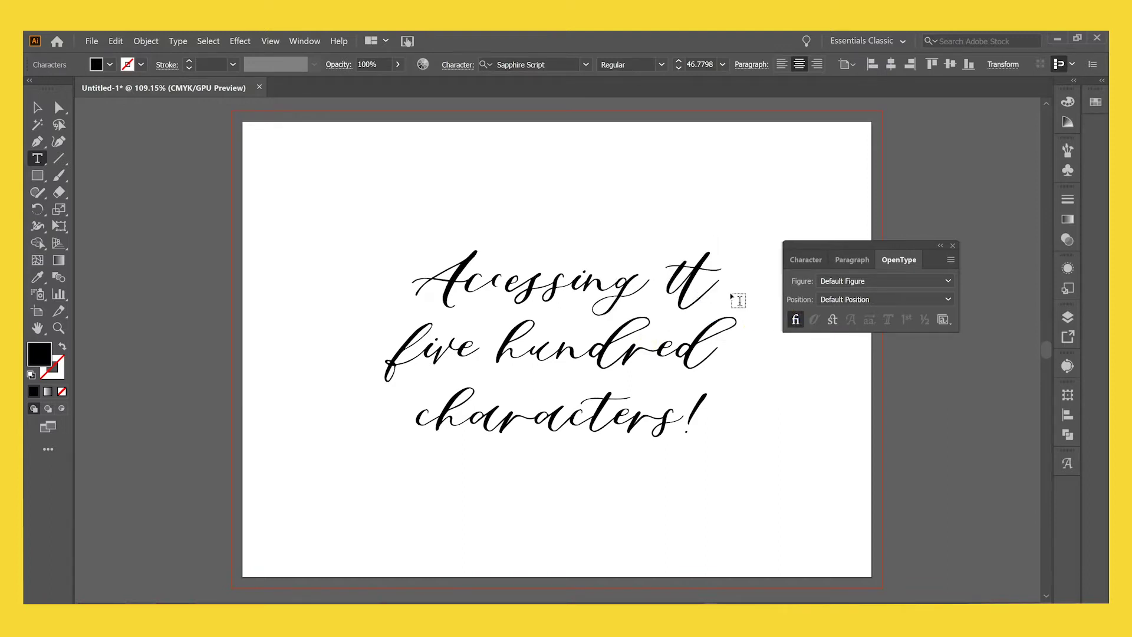
drag(663, 269, 715, 268)
key(BackSpace)
key(BackSpace)
key(Escape)
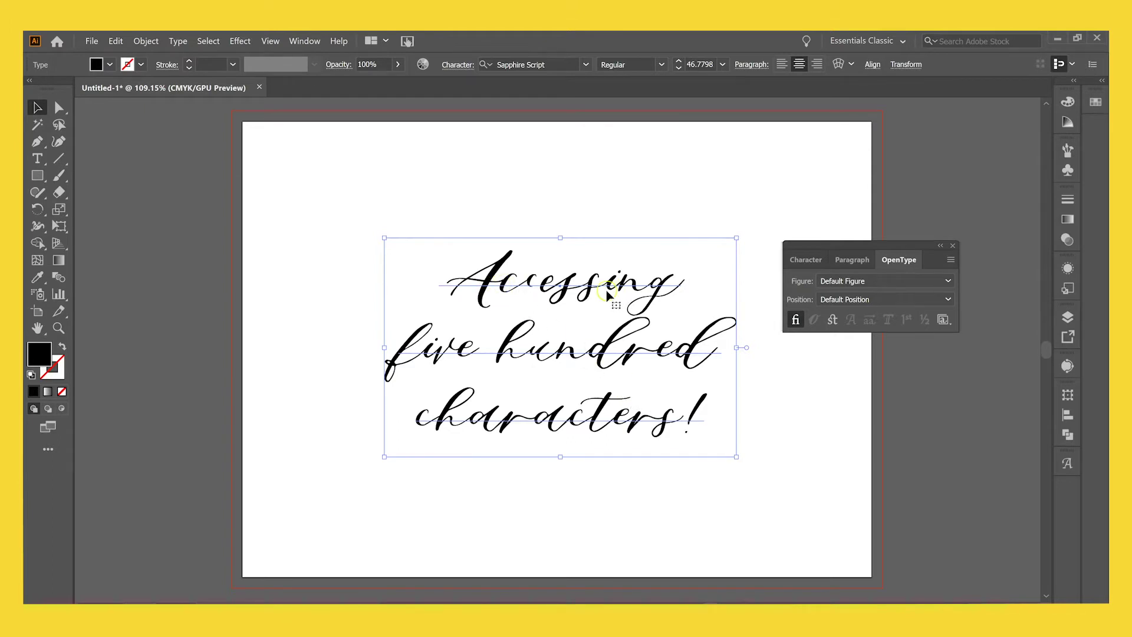
Place the cursor after the A in Accessing and show the Glyphs panel with all Sapphire Script characters.
double_click(511, 285)
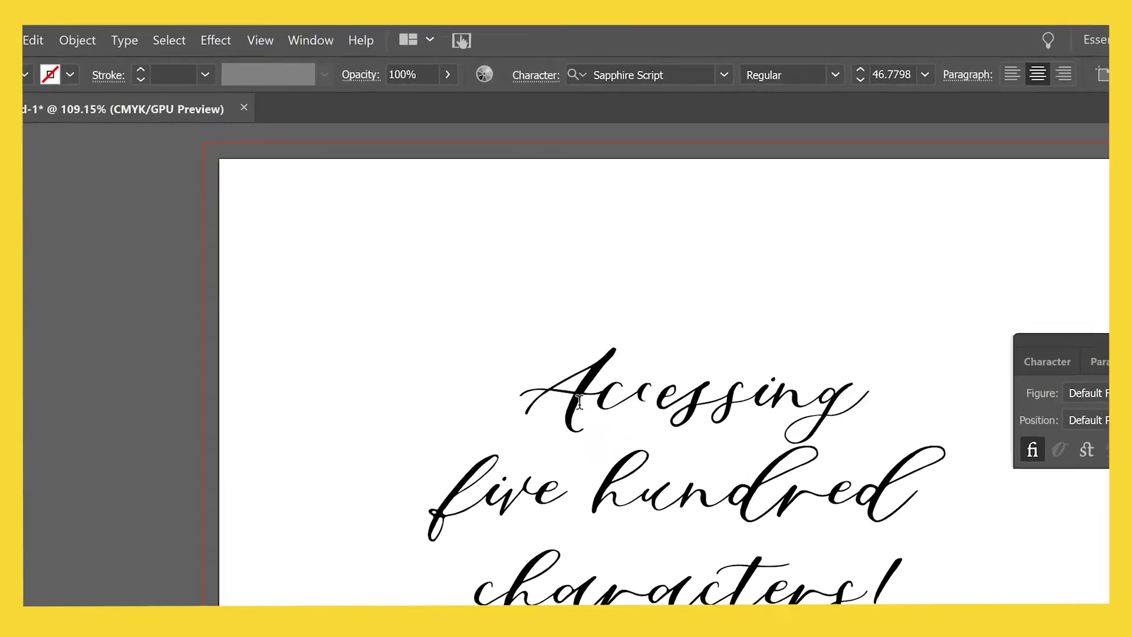
click(315, 36)
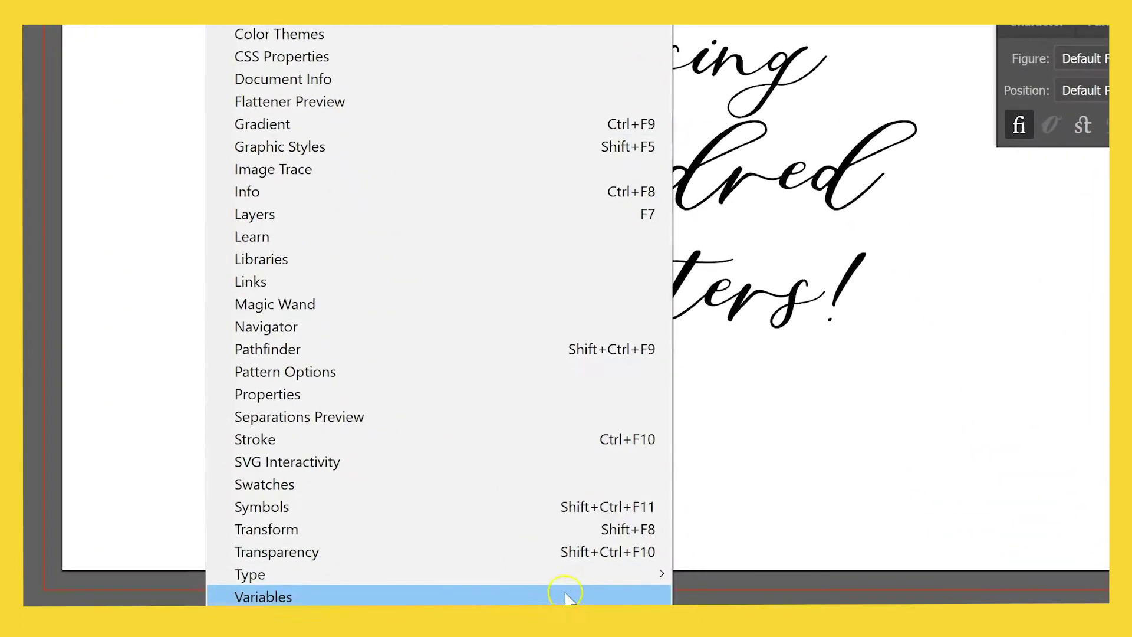
mouse_move(607, 572)
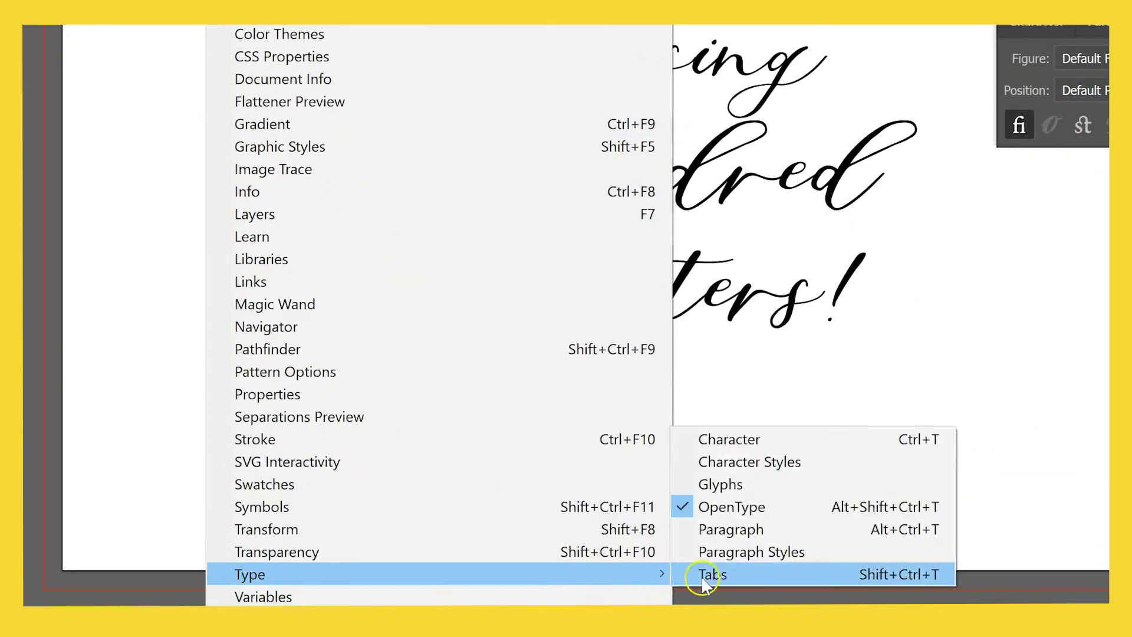
click(746, 488)
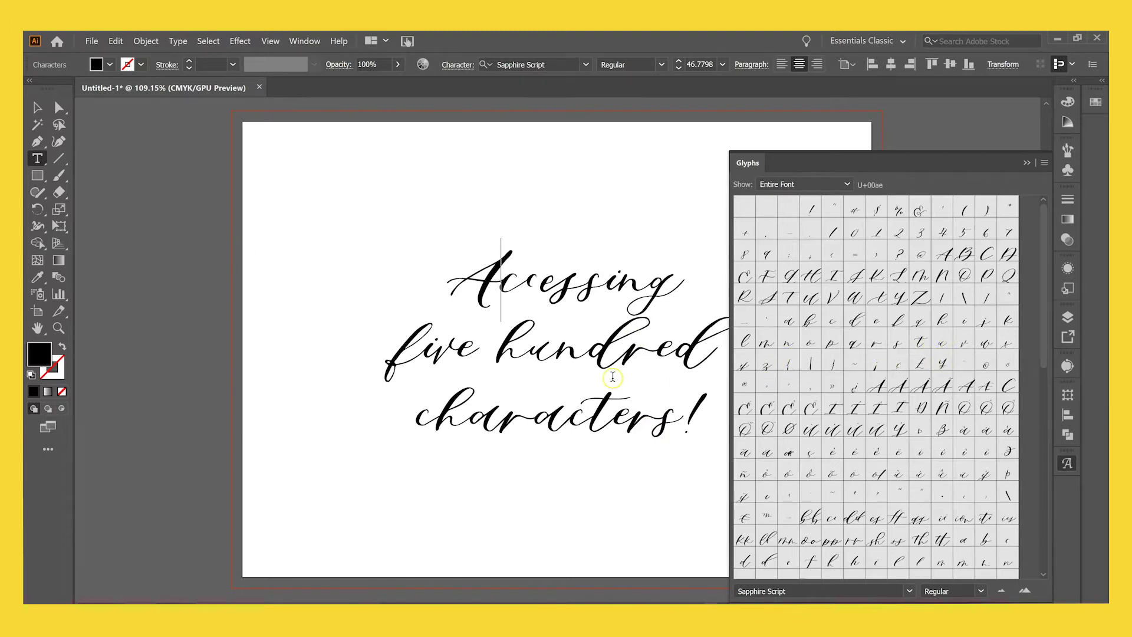
scroll(612, 376, right, 2)
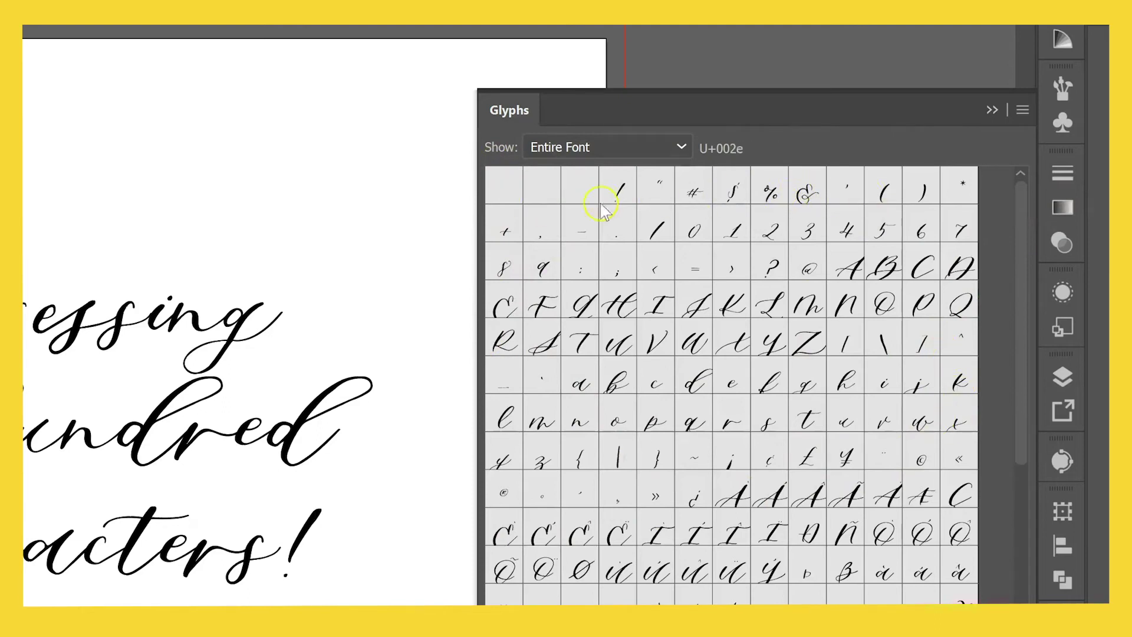
scroll(722, 318, down, 4)
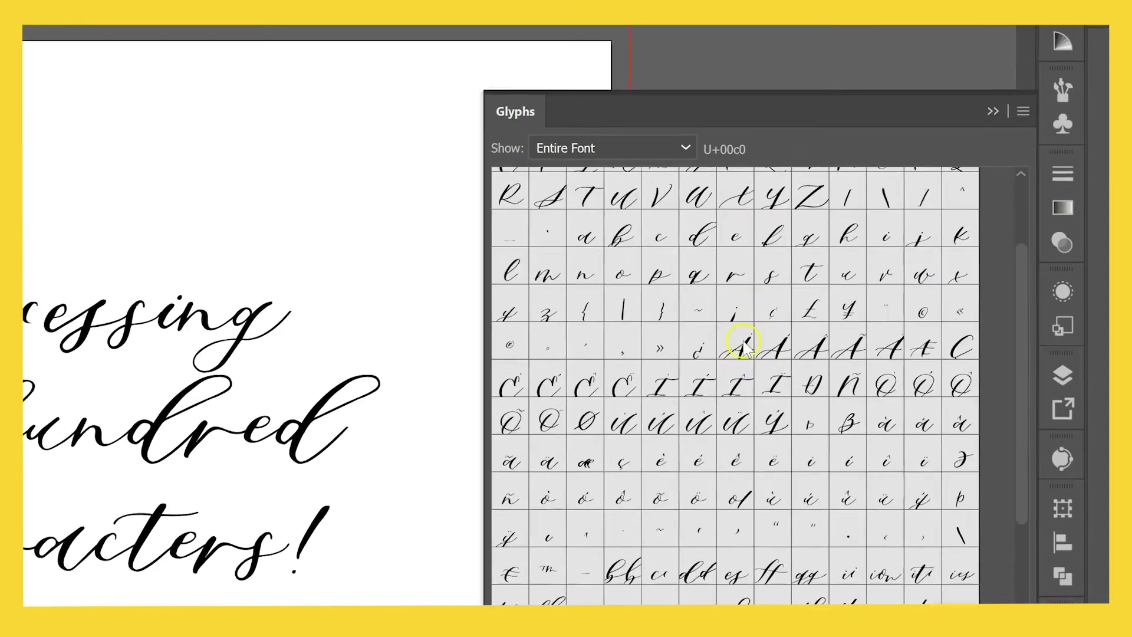
key(shift+Left)
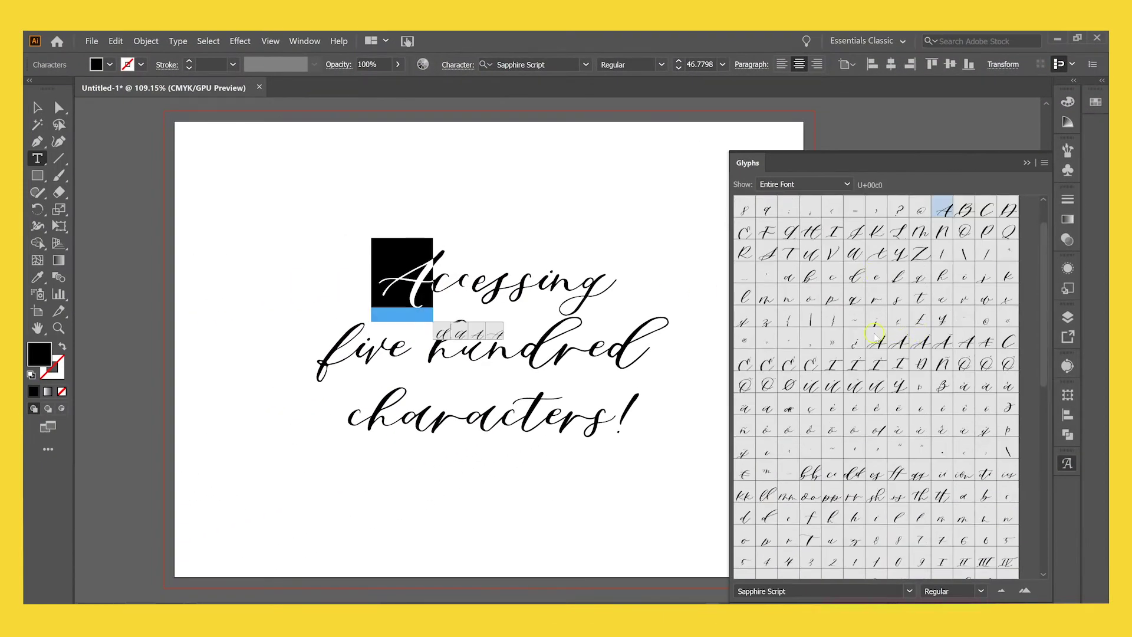
double_click(883, 343)
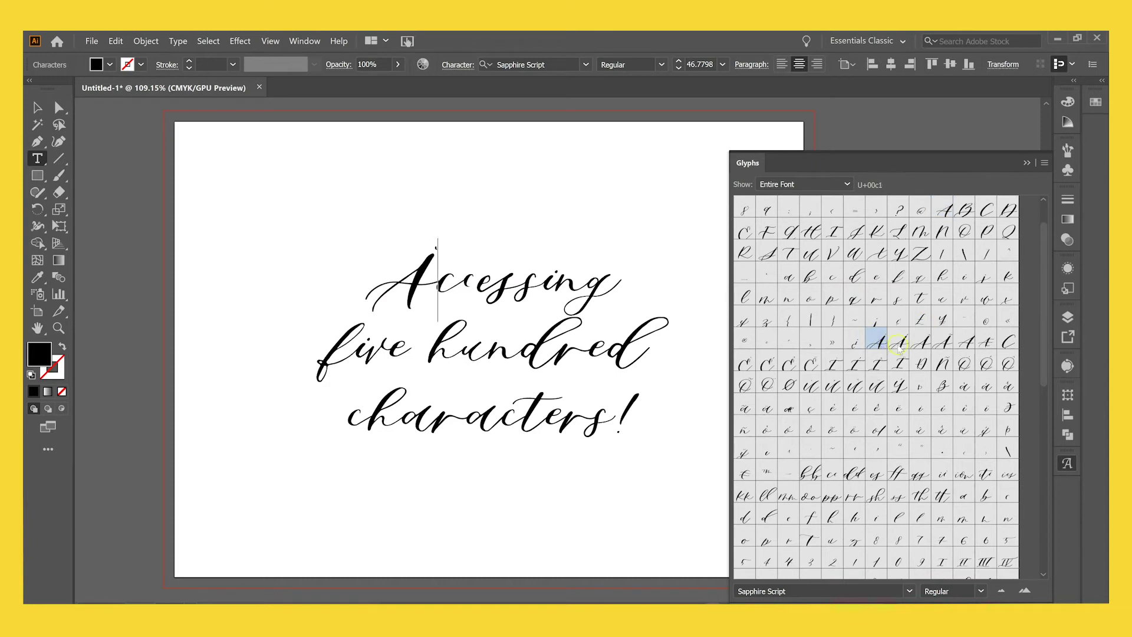
double_click(898, 345)
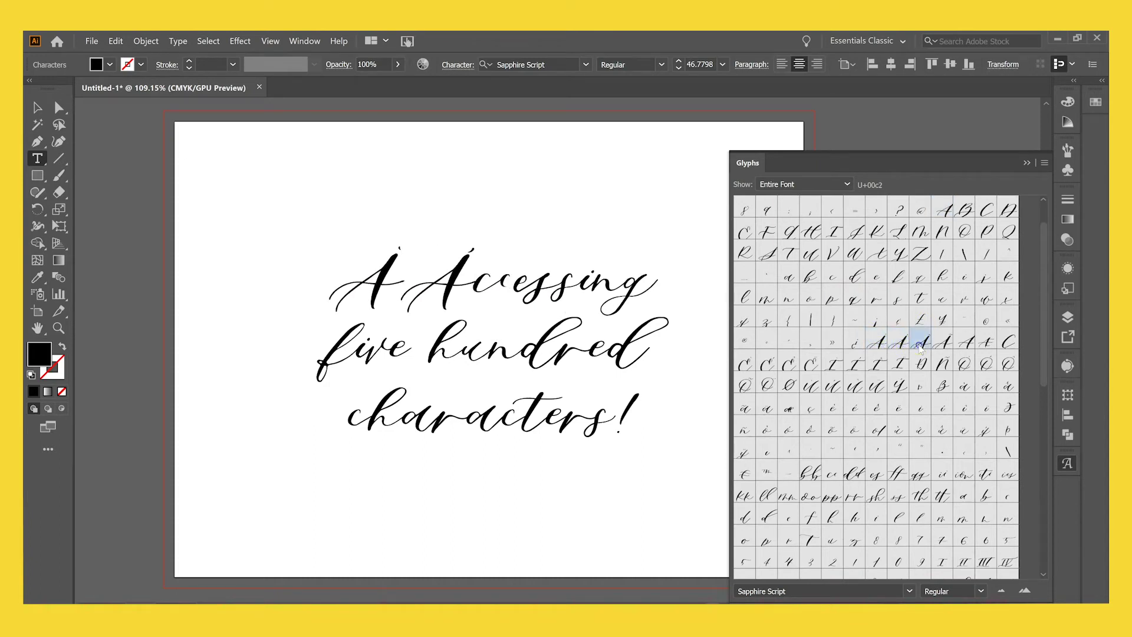
double_click(920, 345)
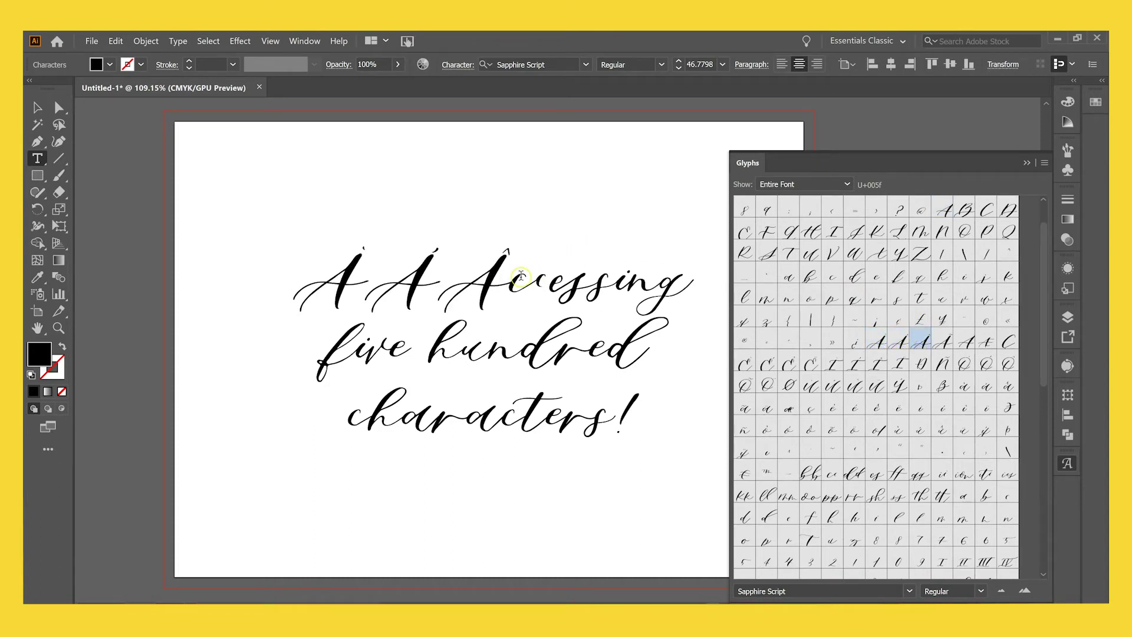
key(BackSpace)
key(BackSpace)
key(BackSpace)
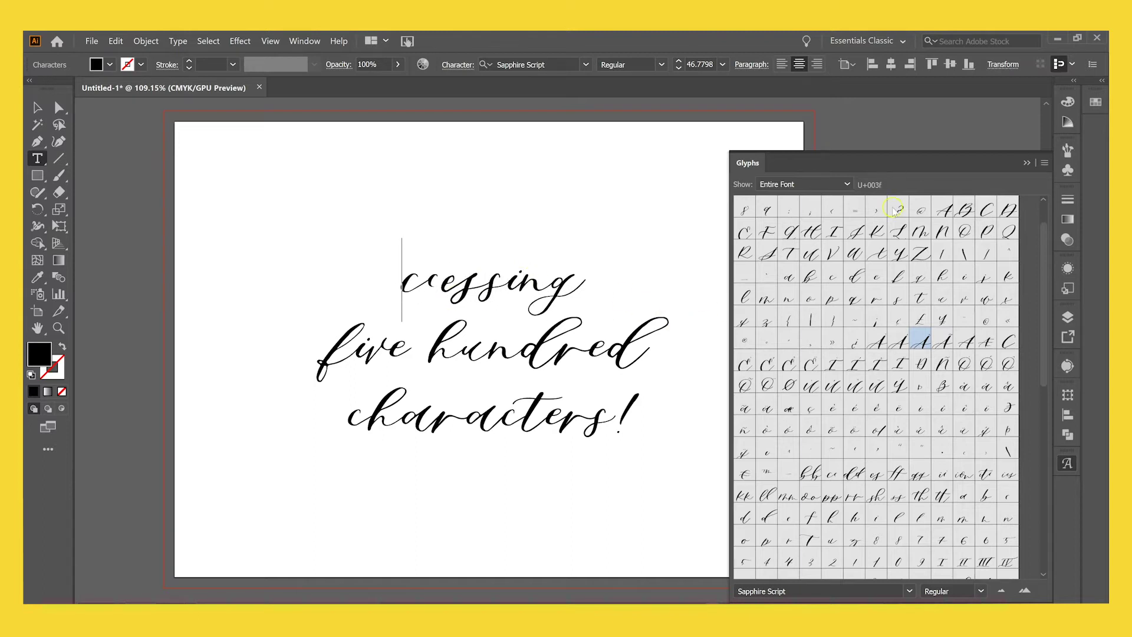
double_click(945, 208)
scroll(918, 263, down, 3)
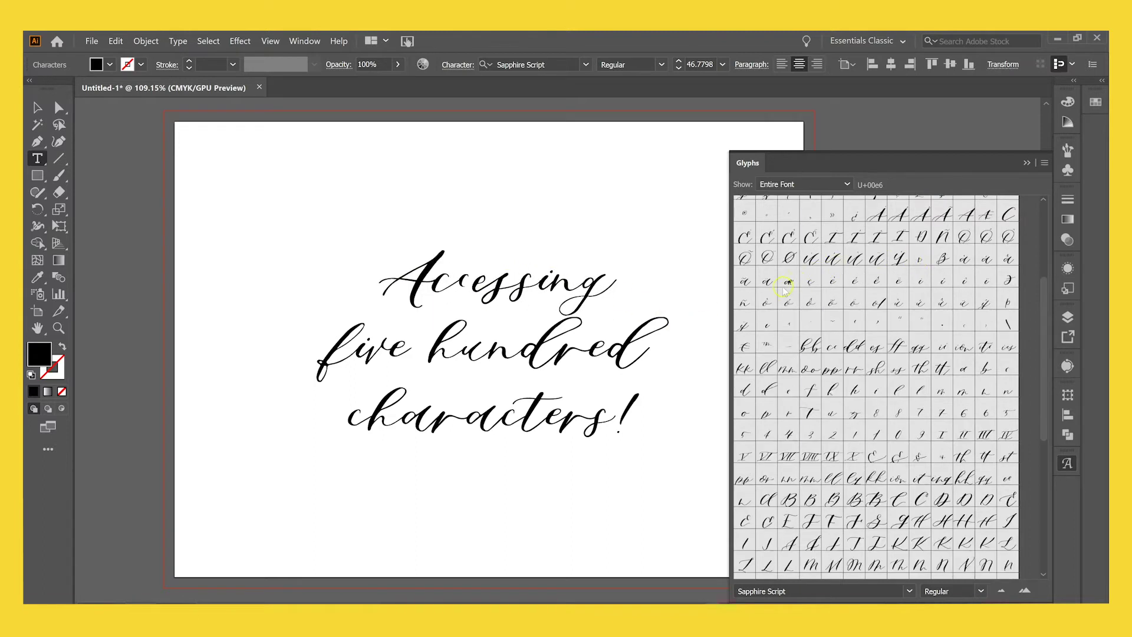
double_click(942, 258)
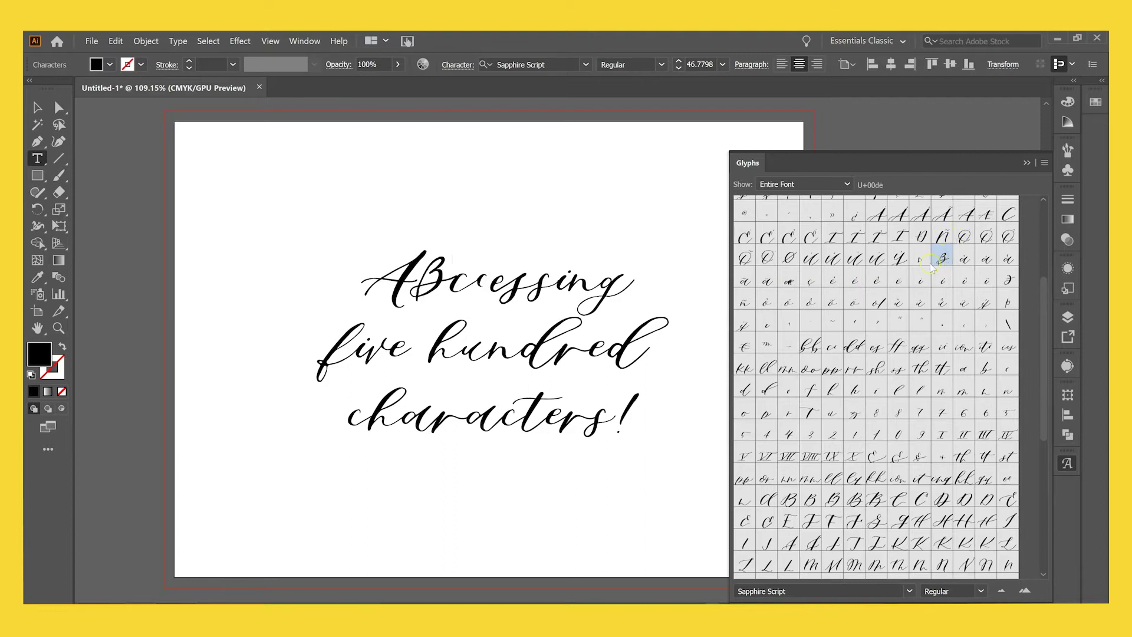
key(BackSpace)
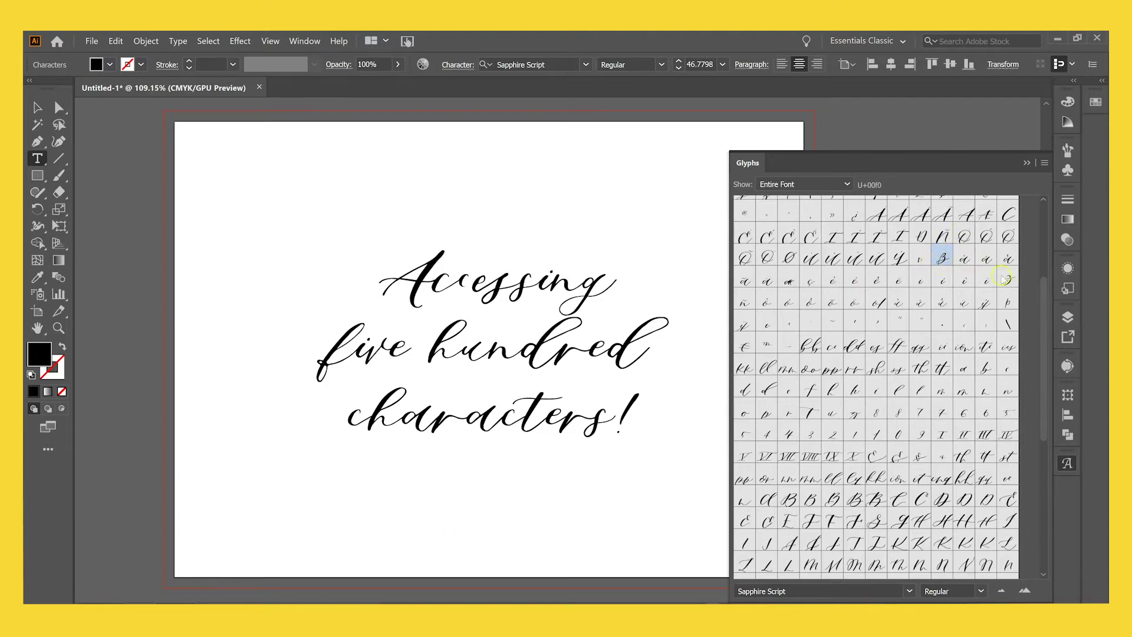
scroll(971, 277, down, 1)
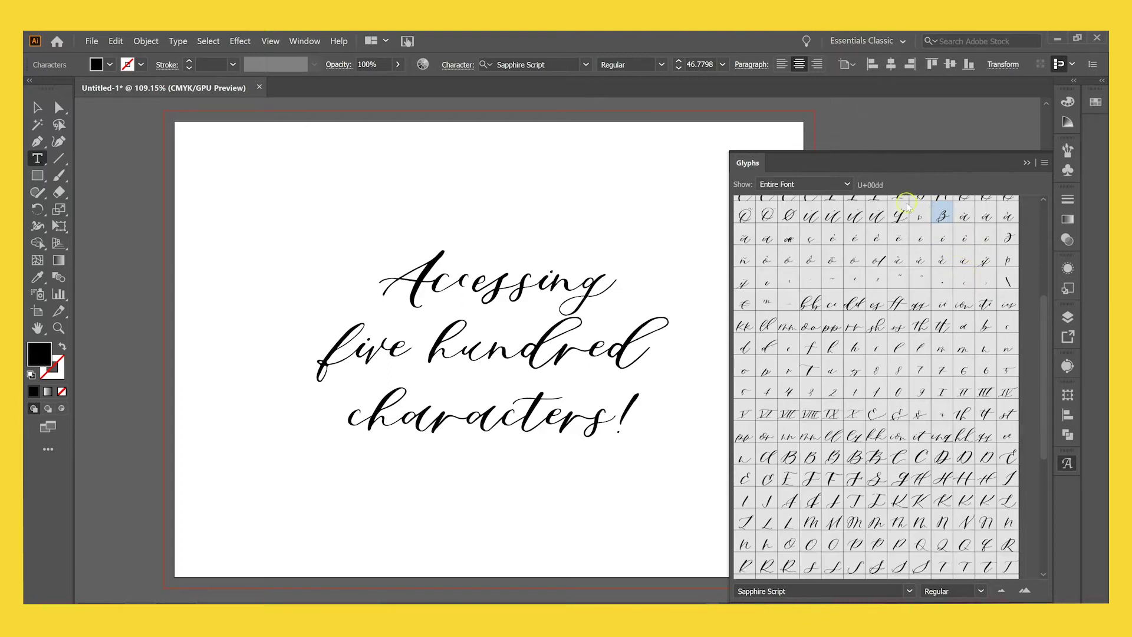
scroll(901, 217, down, 1)
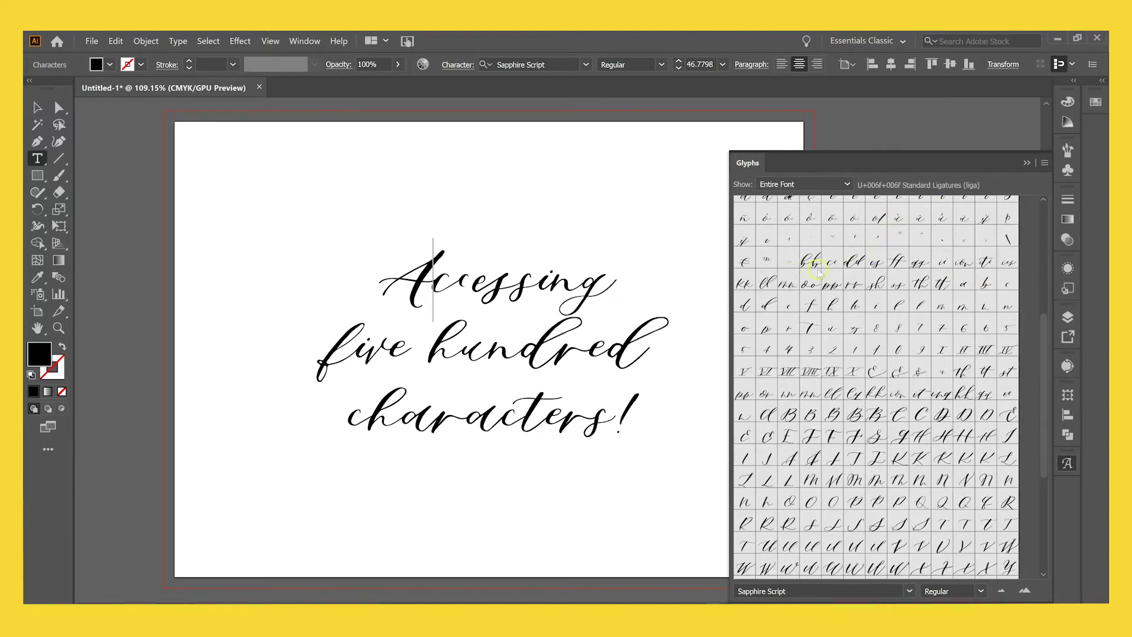
click(616, 287)
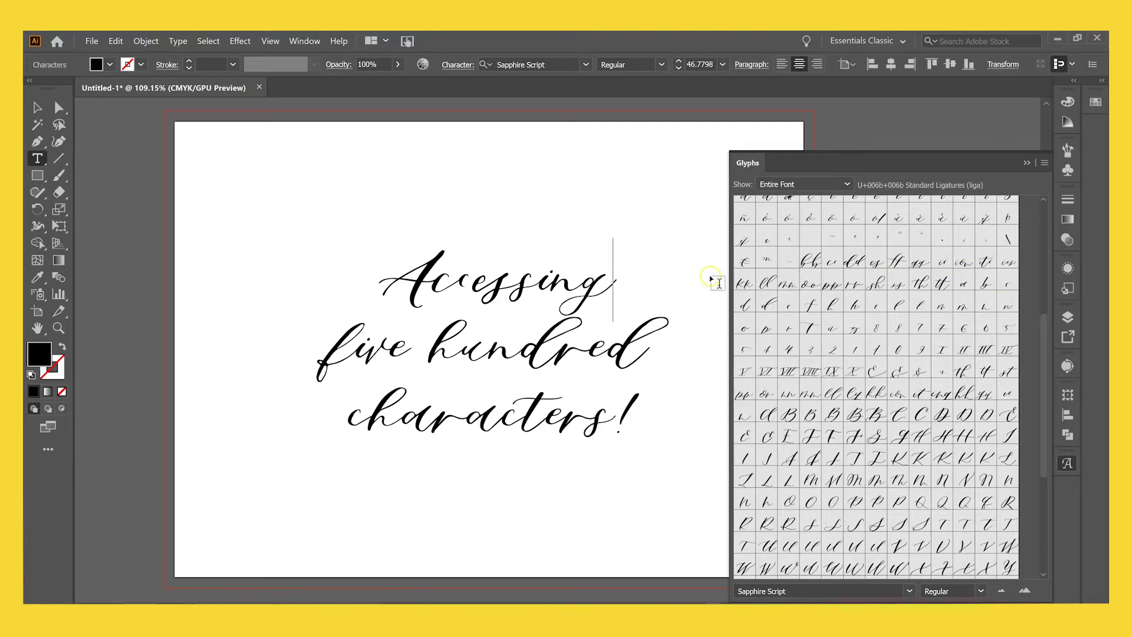
text(actio)
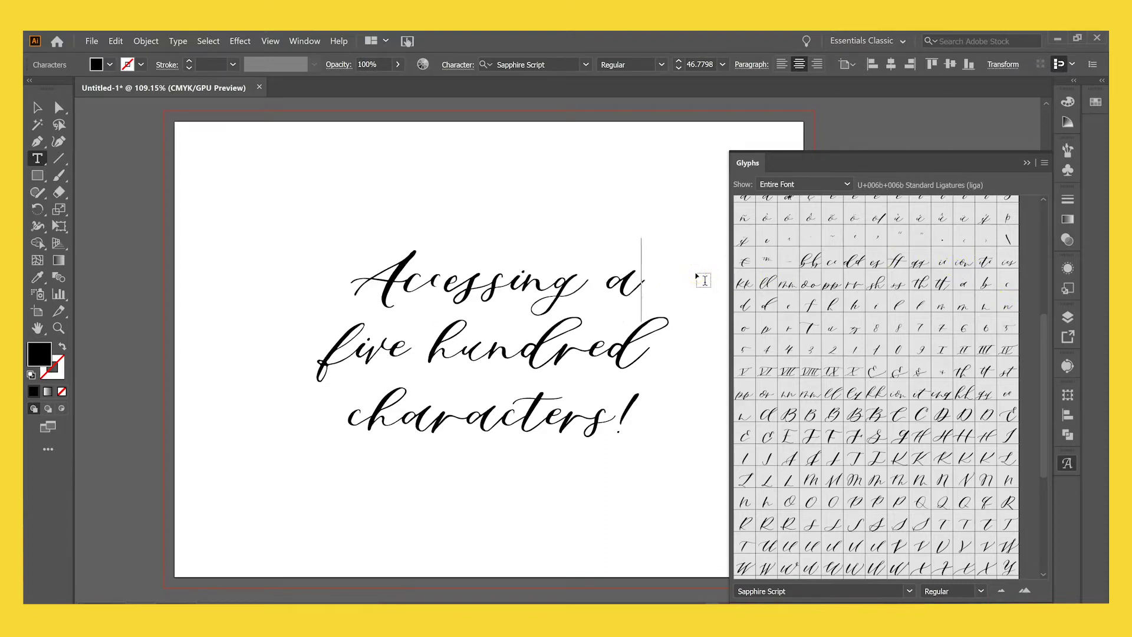
text(n)
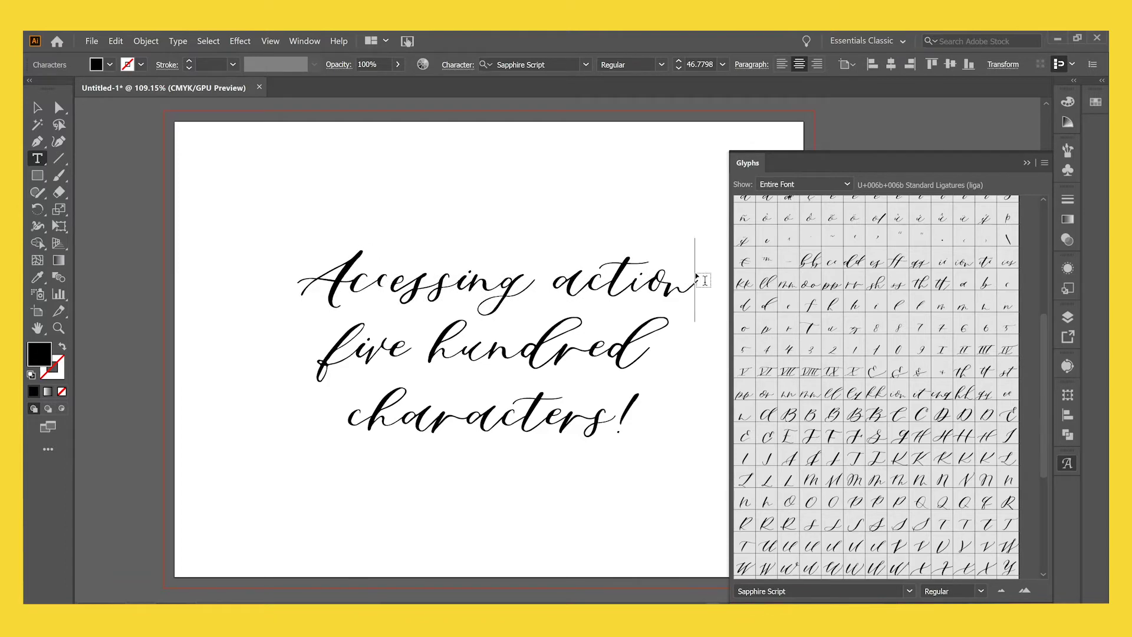
key(BackSpace)
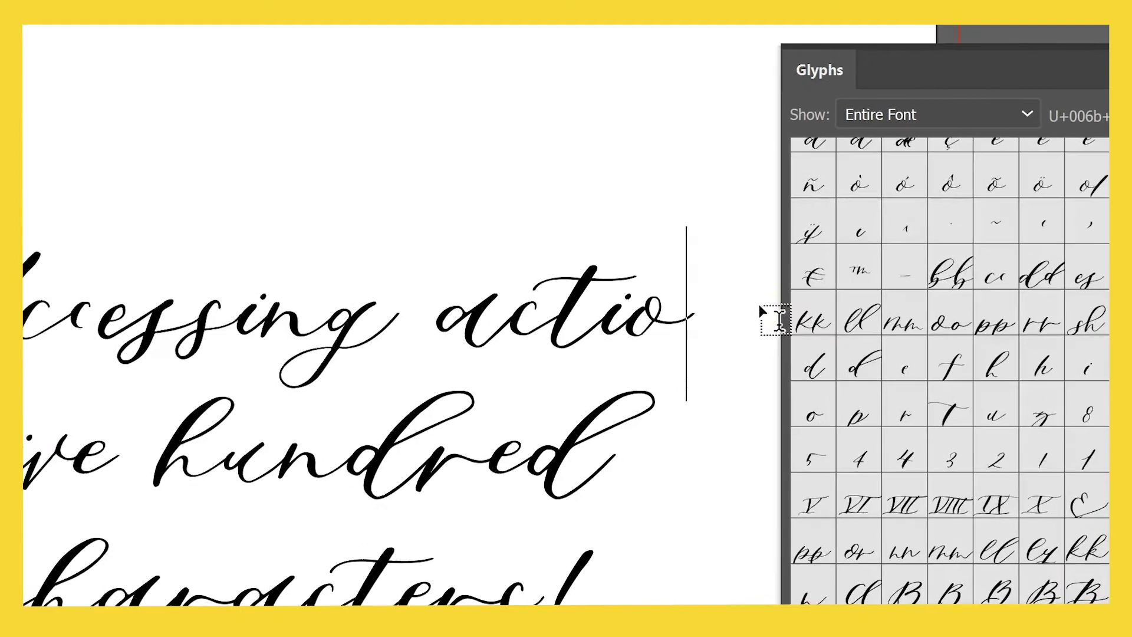
text(n)
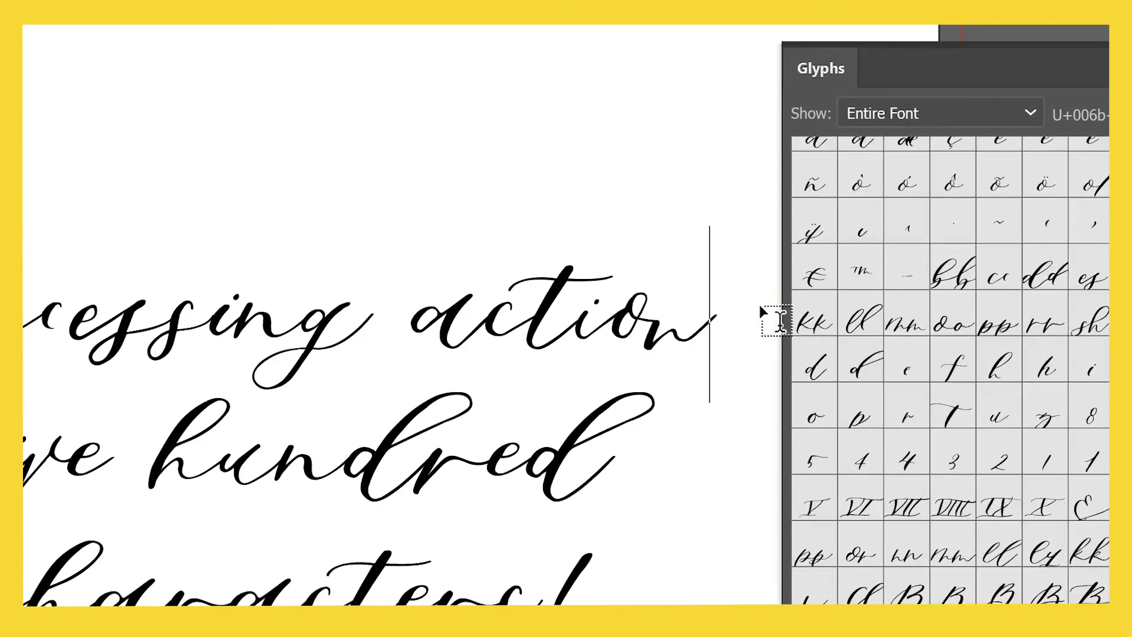
drag(711, 323, 645, 321)
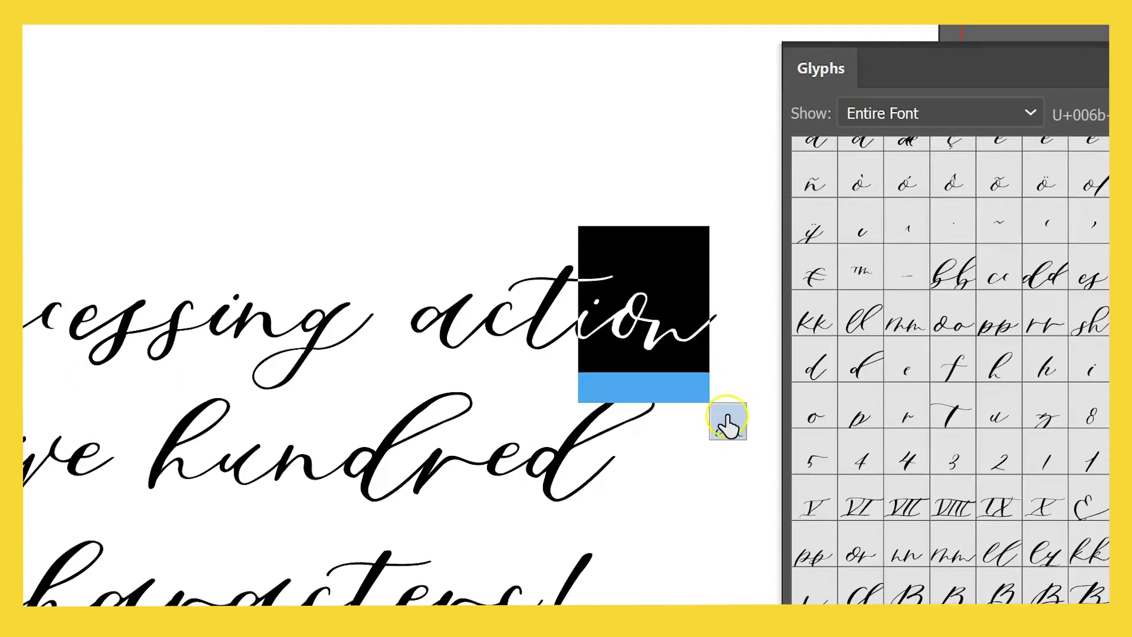
key(Right)
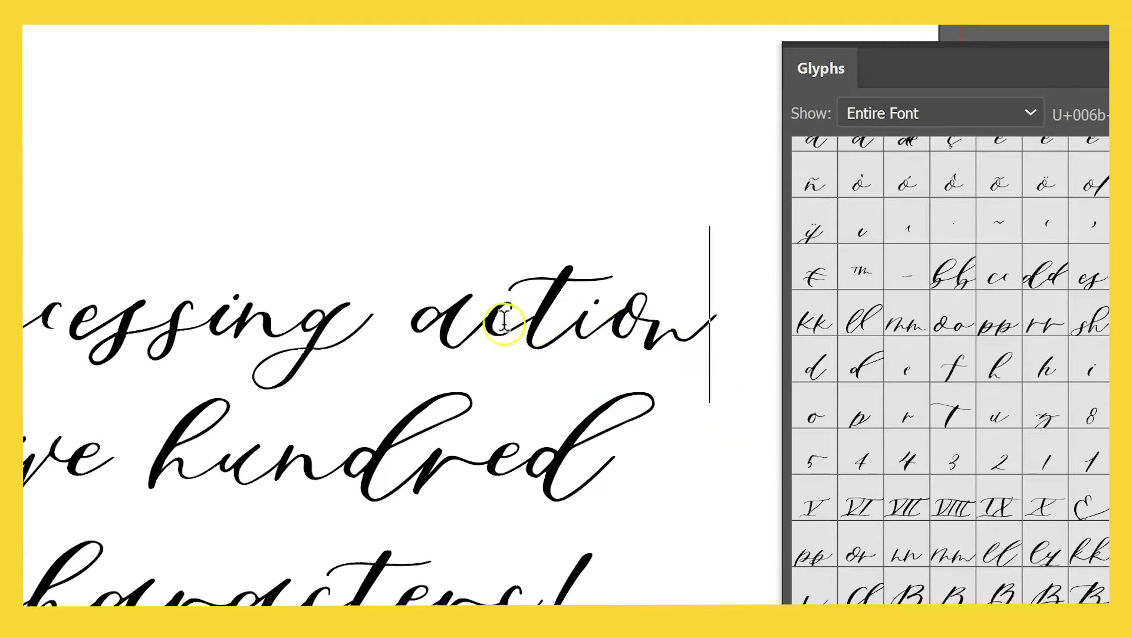
drag(413, 324, 711, 323)
key(BackSpace)
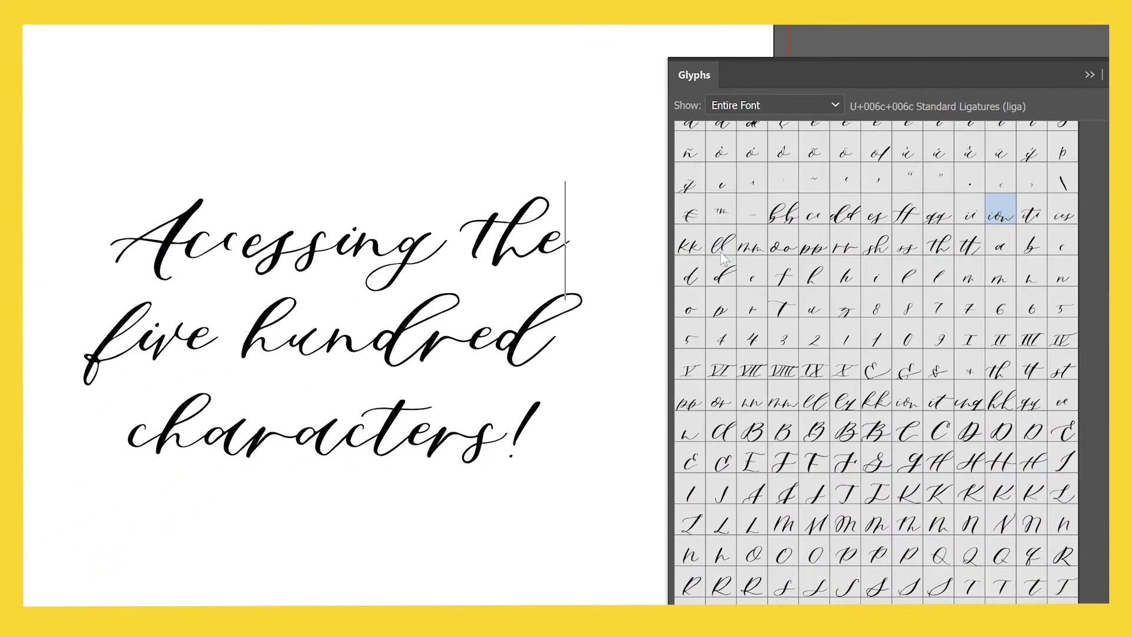
key(BackSpace)
key(BackSpace)
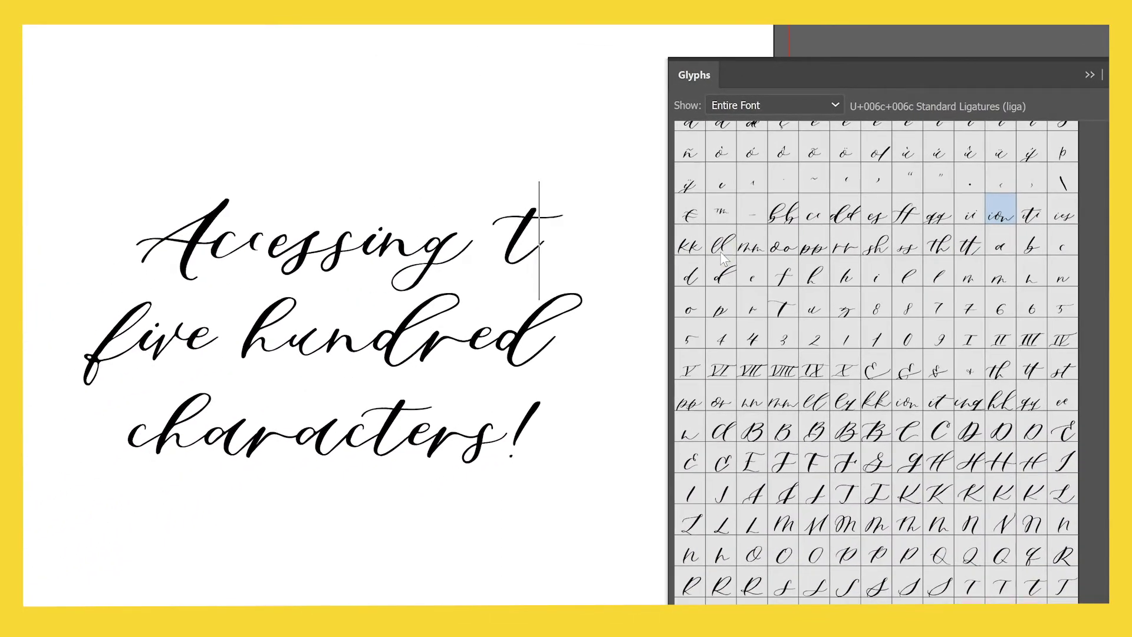
text(h)
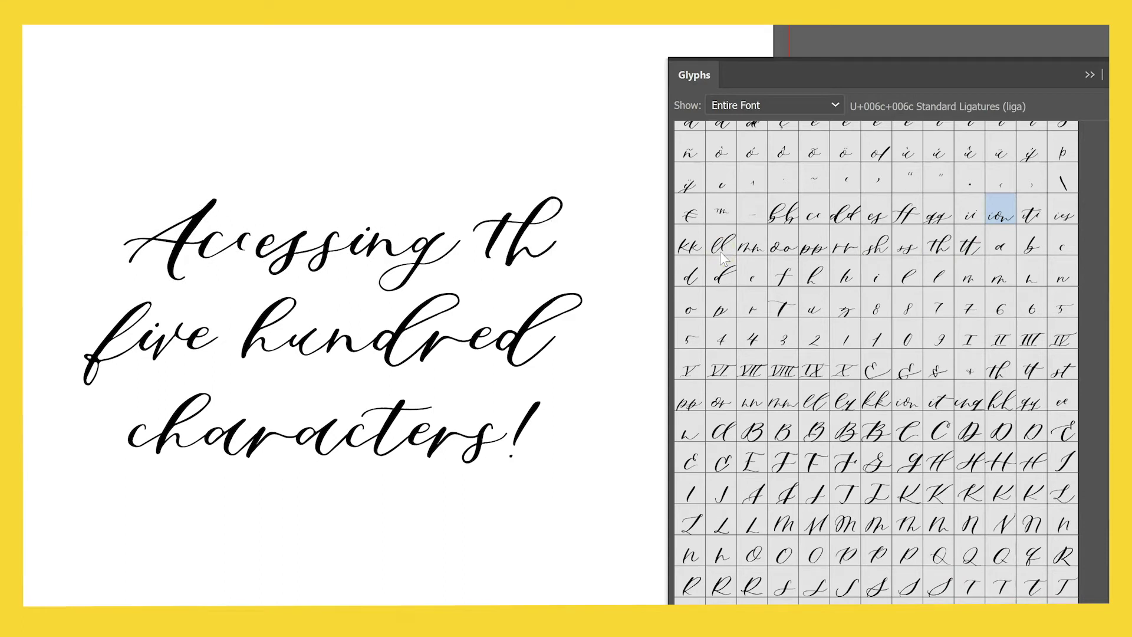
key(BackSpace)
text(h)
key(BackSpace)
key(BackSpace)
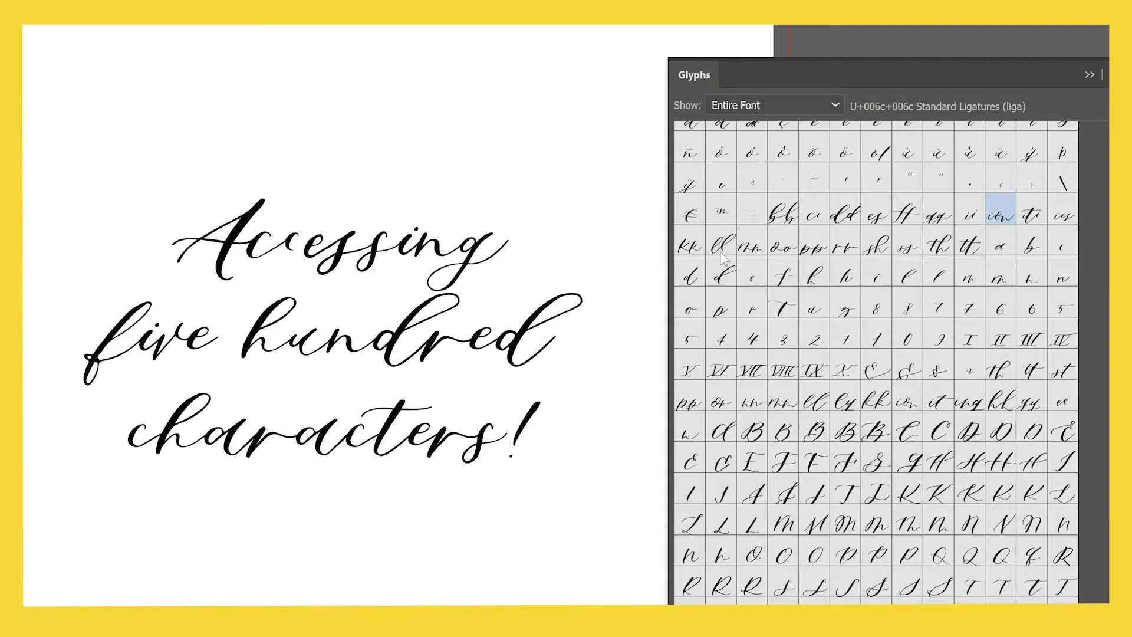
scroll(874, 265, down, 10)
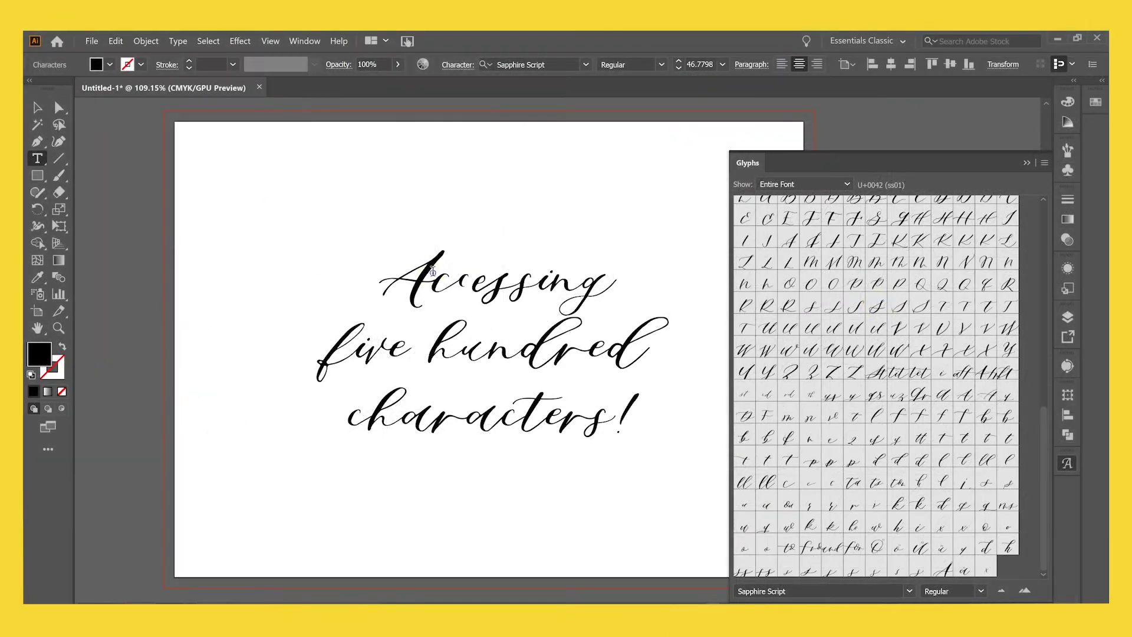
Show only alternates for the selected A and try several, ending on the fourth alternate.
drag(433, 271, 391, 273)
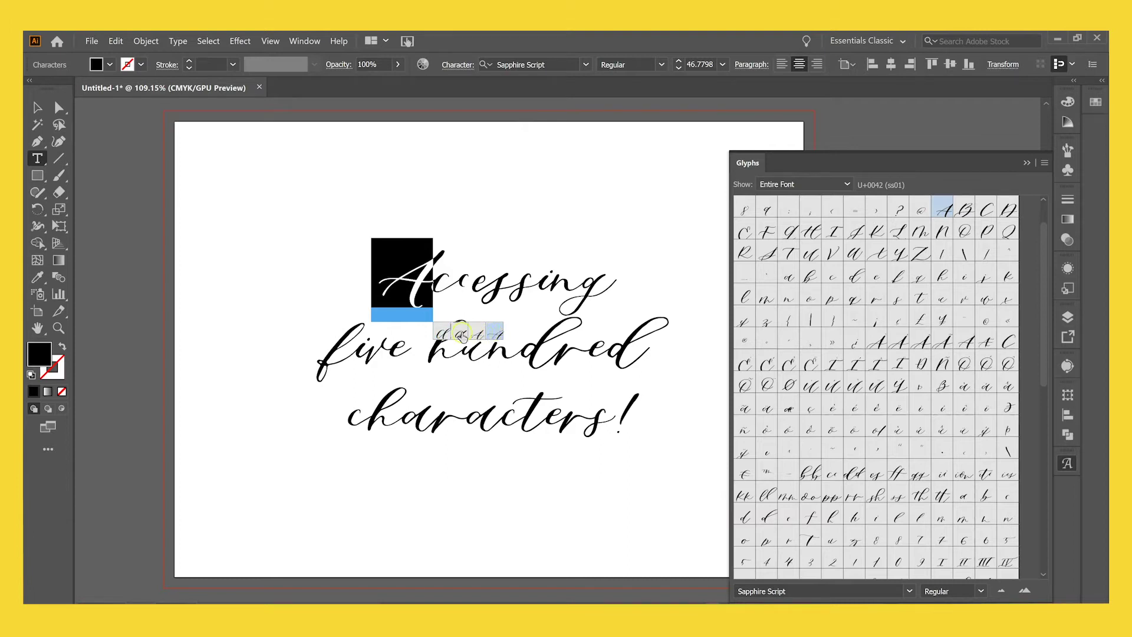
click(837, 186)
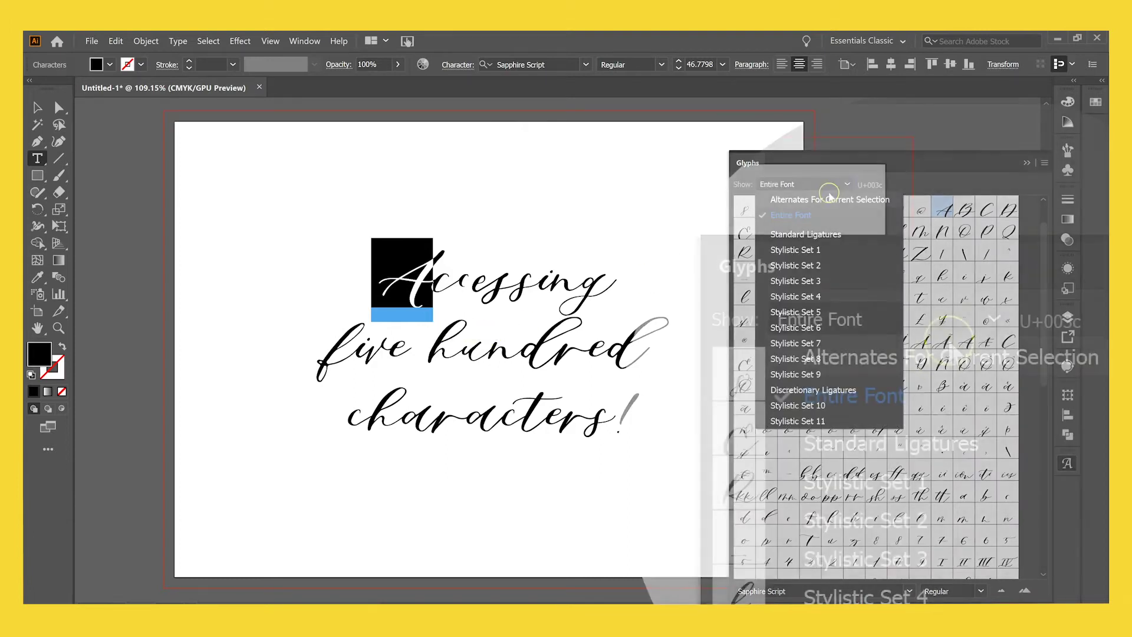
click(830, 200)
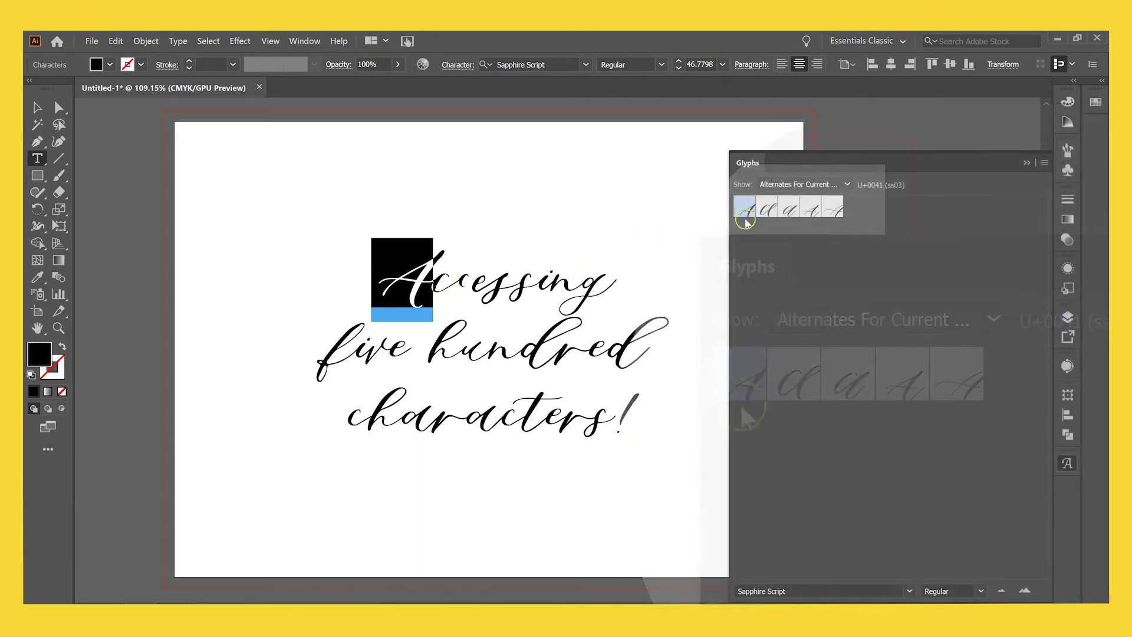
double_click(768, 208)
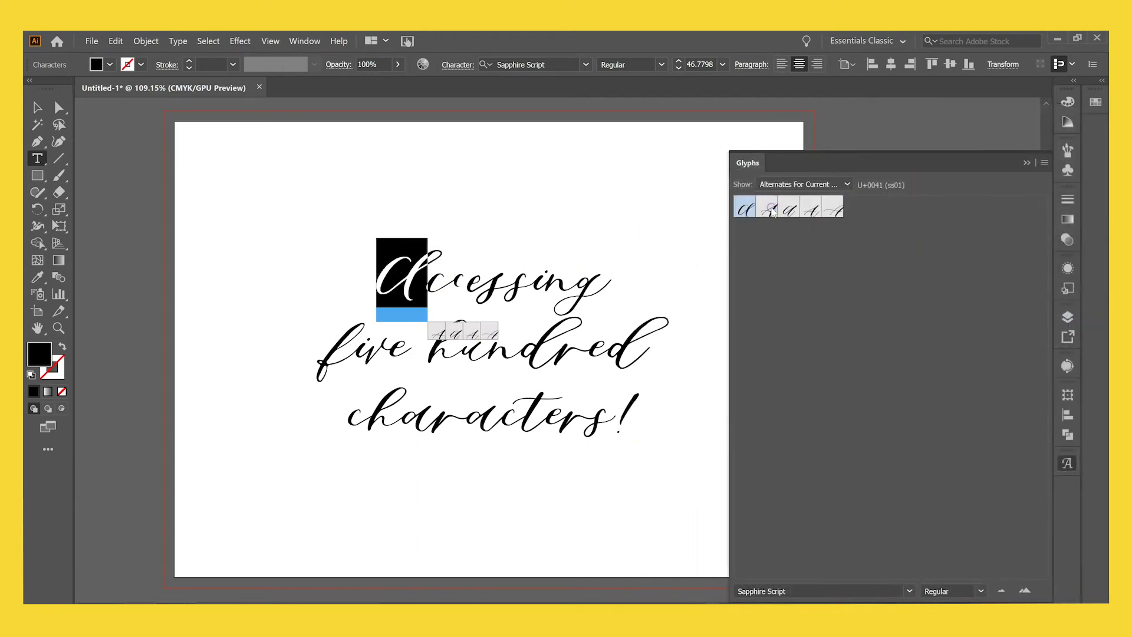
double_click(787, 210)
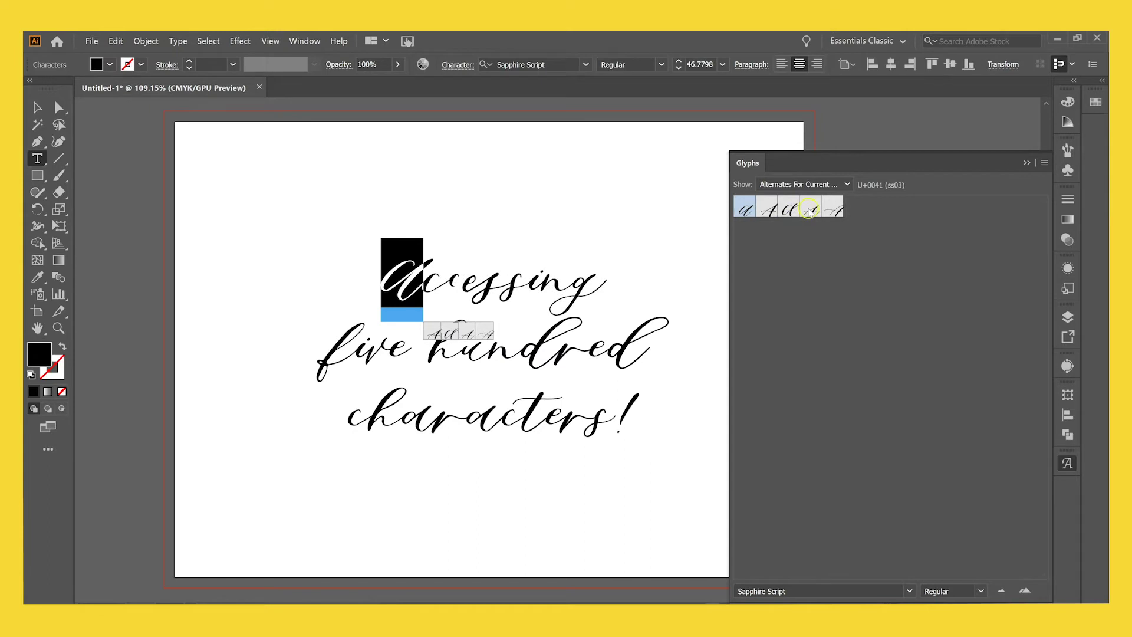
double_click(811, 209)
double_click(832, 210)
double_click(742, 213)
double_click(770, 211)
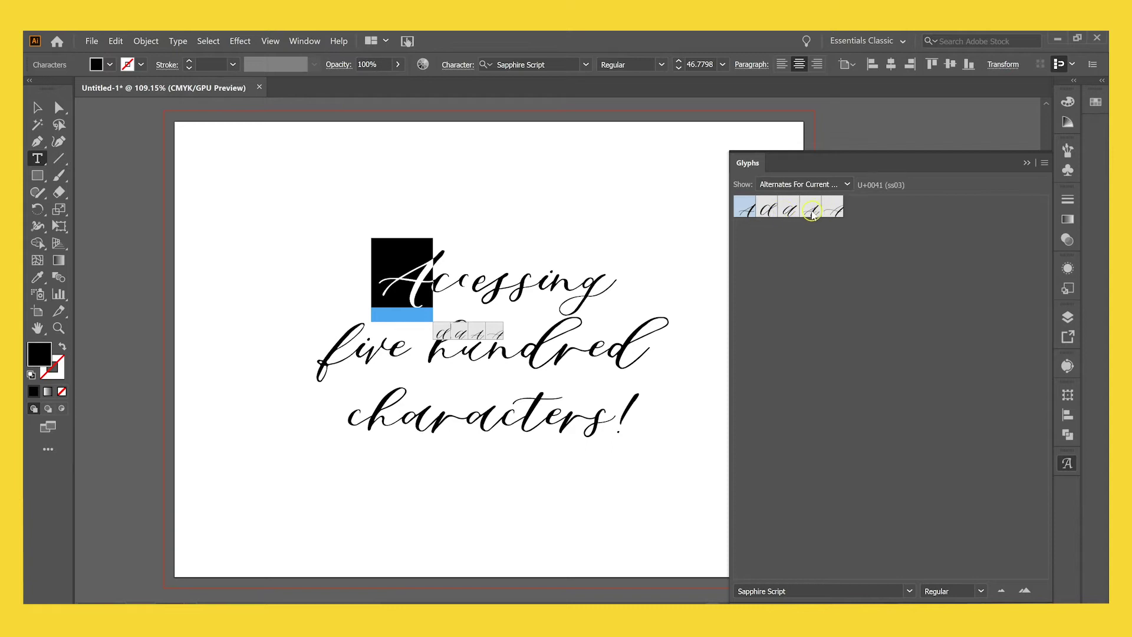
double_click(811, 212)
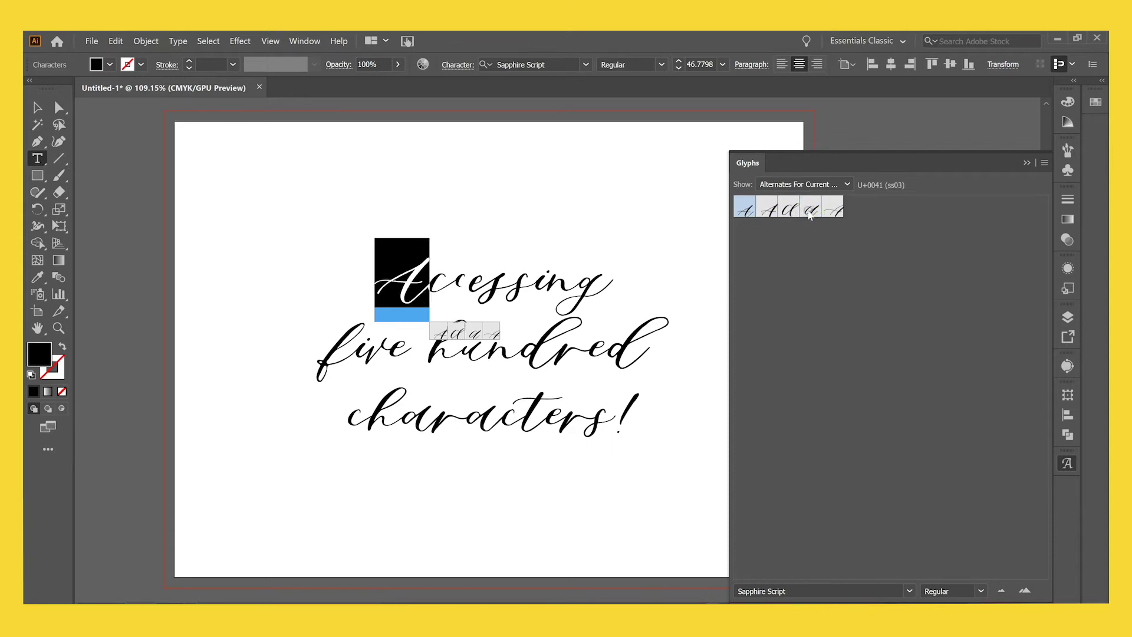
Select the g of Accessing and swap it for a wider alternate glyph.
click(541, 269)
drag(412, 282, 387, 278)
drag(572, 281, 610, 284)
click(622, 336)
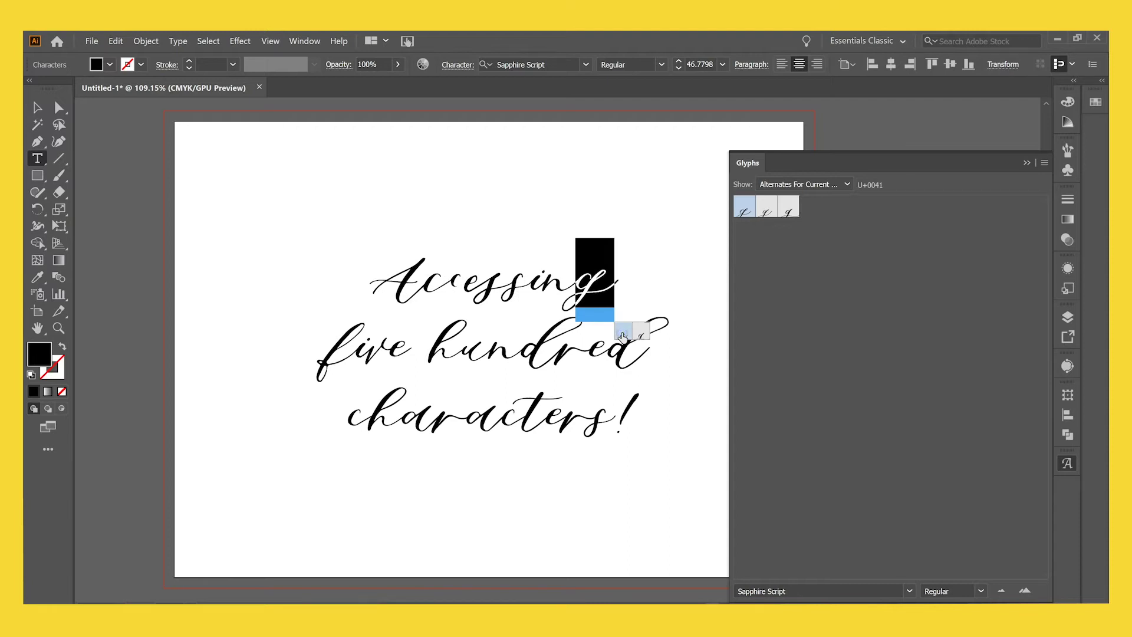
click(591, 282)
drag(592, 281, 608, 283)
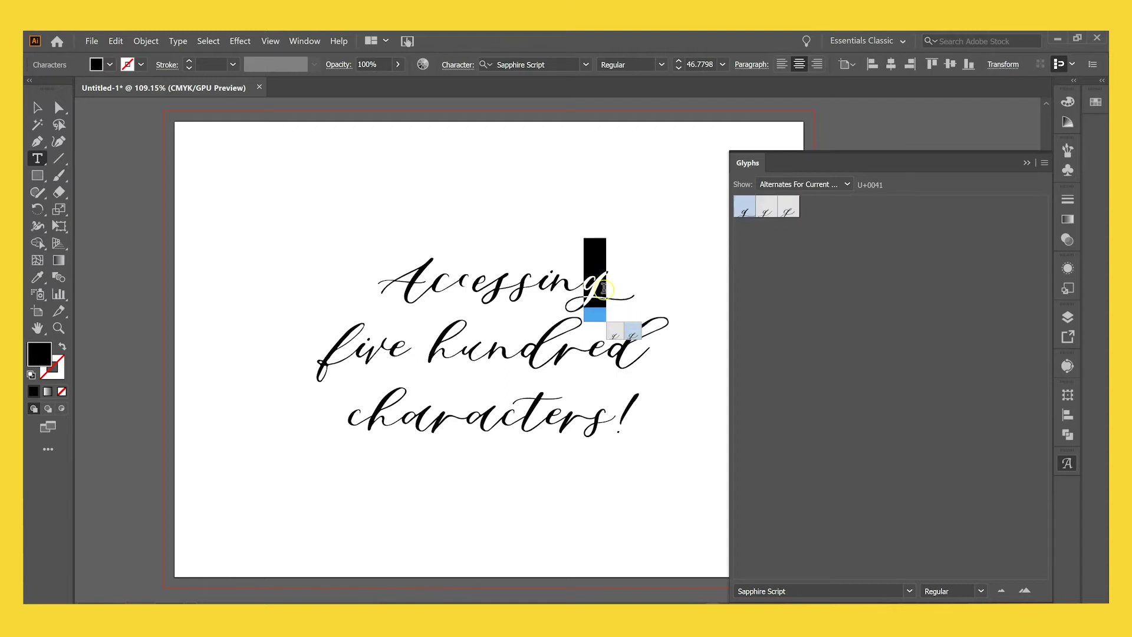
click(620, 283)
text(i)
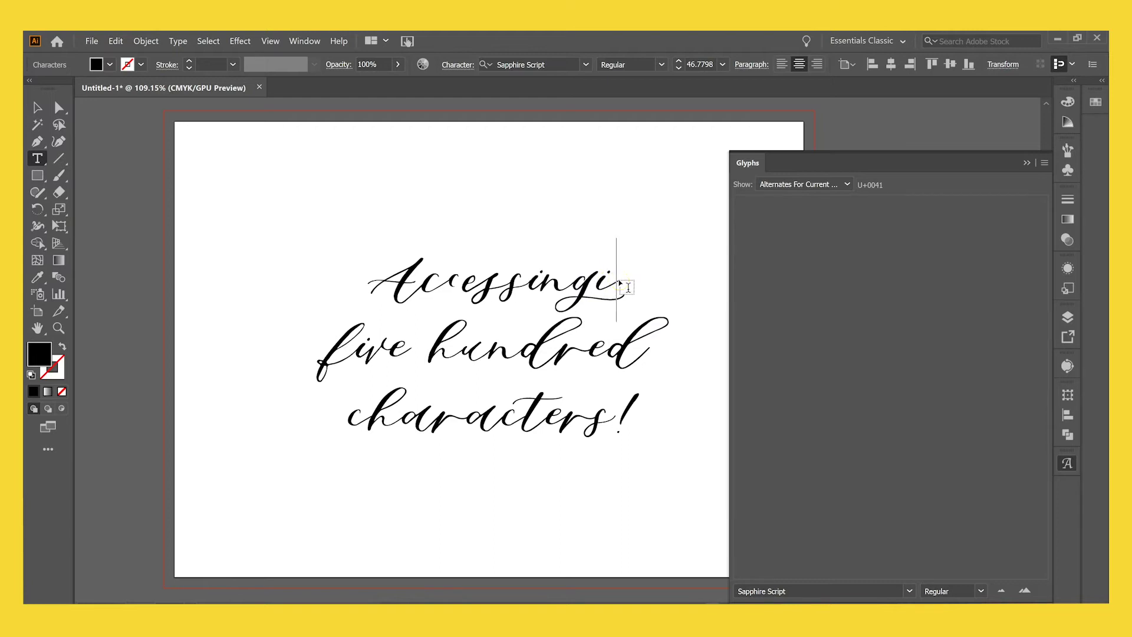
text(n)
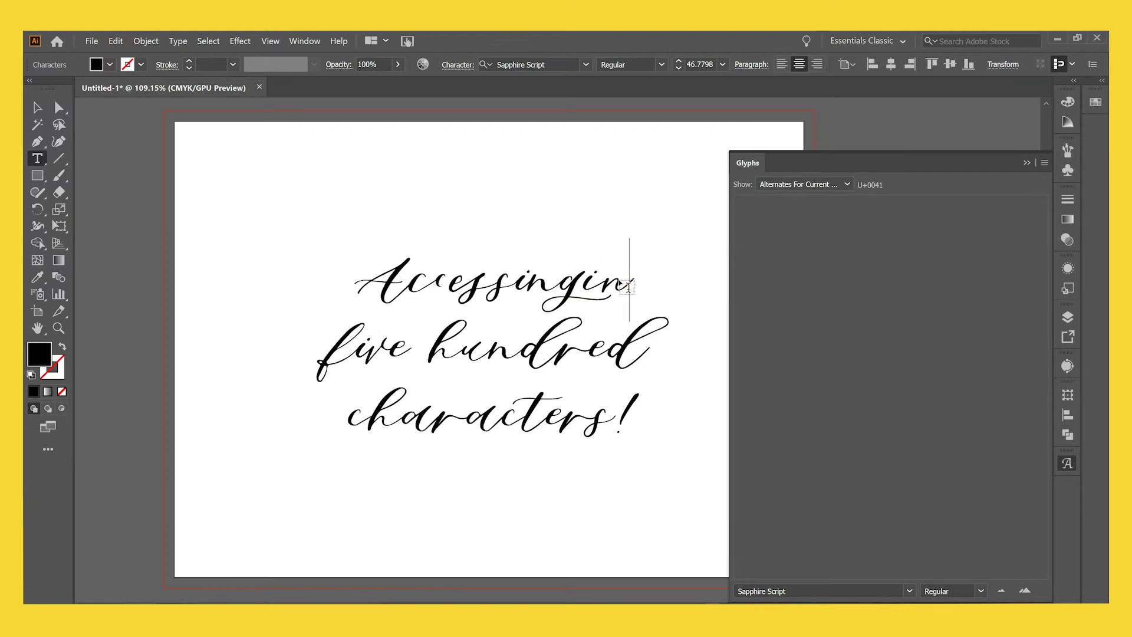
click(576, 275)
mouse_move(563, 276)
mouse_down()
mouse_move(621, 287)
mouse_move(560, 279)
mouse_up()
click(616, 285)
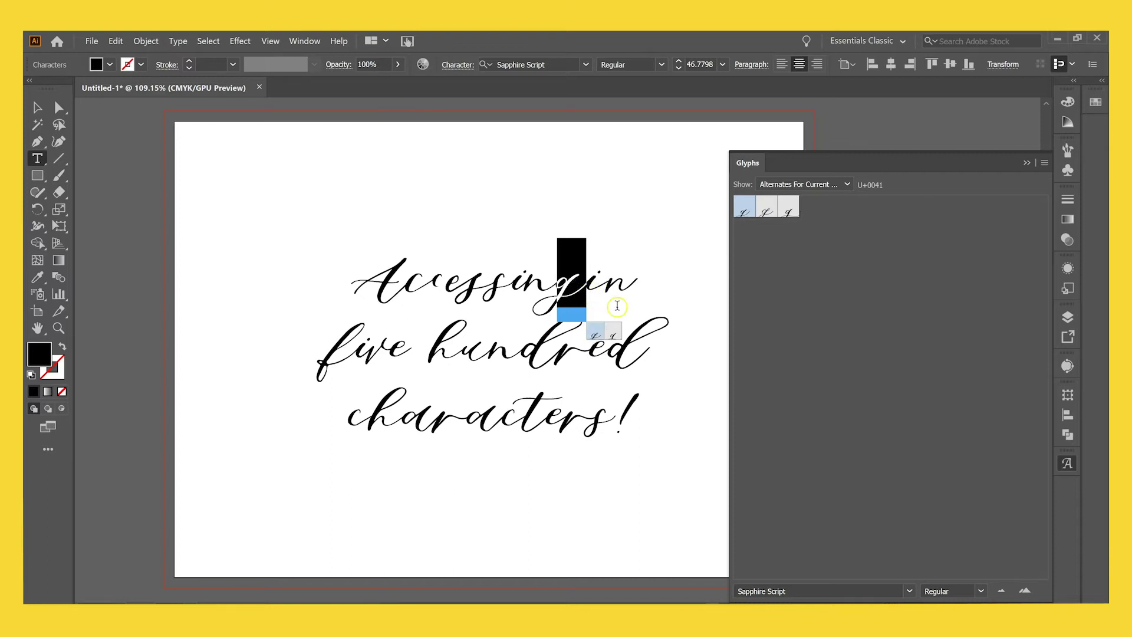
click(614, 286)
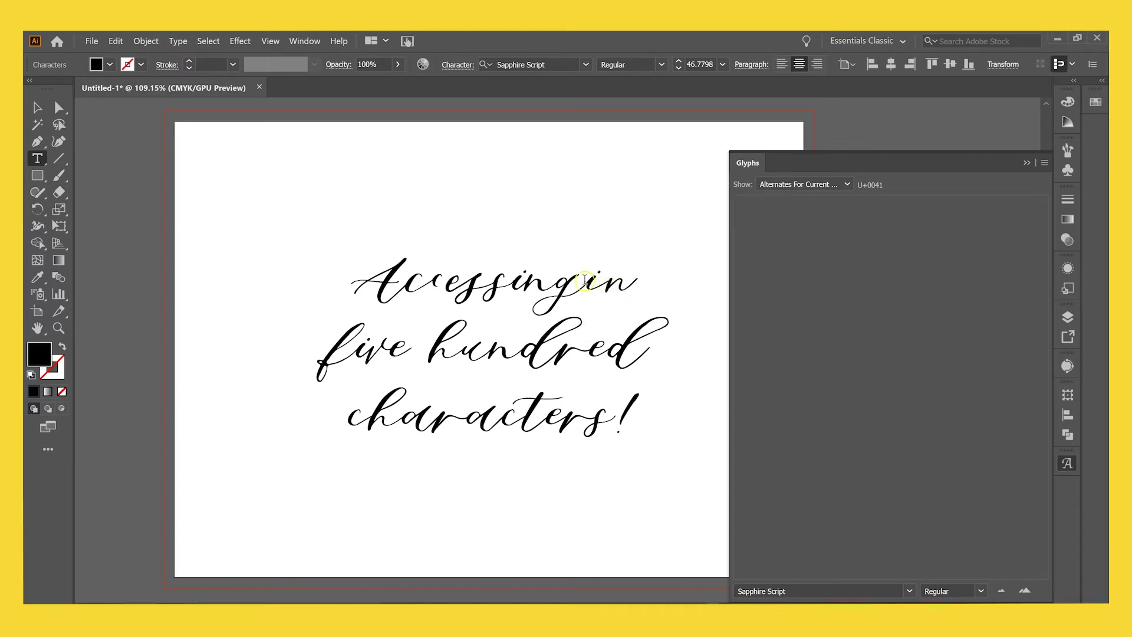
drag(587, 279, 624, 279)
key(BackSpace)
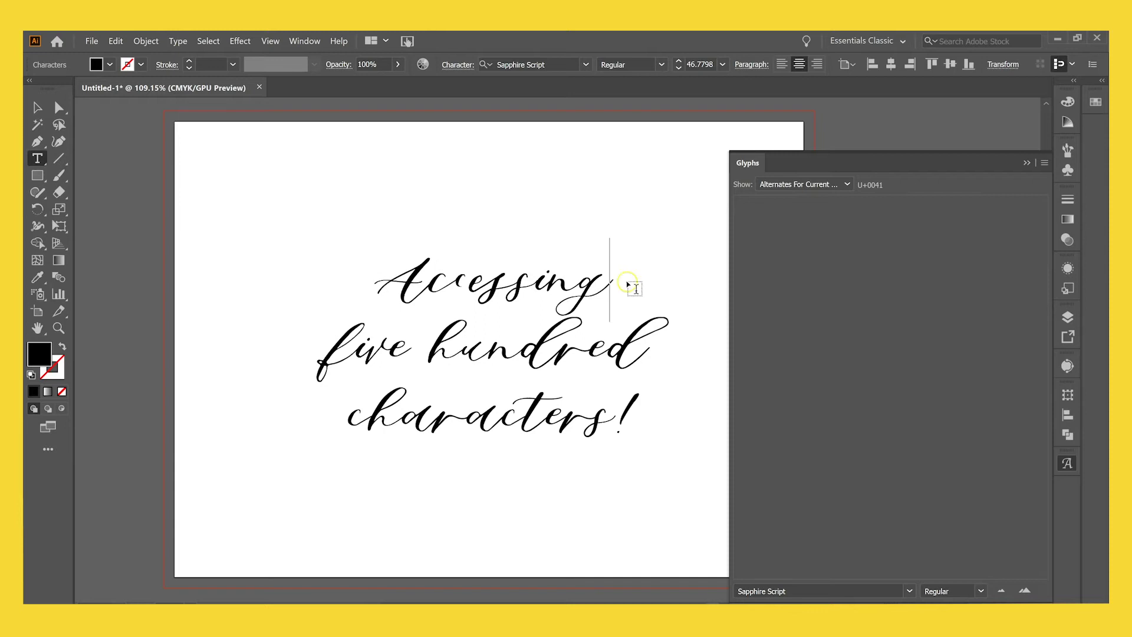
click(431, 287)
drag(431, 287, 377, 283)
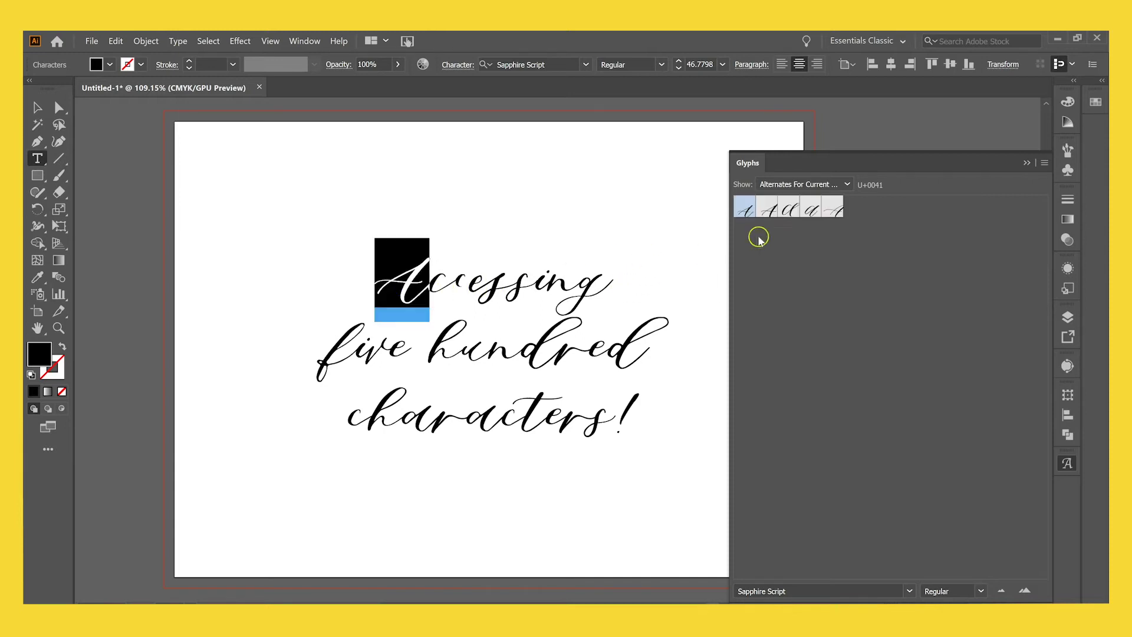
Show the entire font in Glyphs again and type III after Accessing.
click(844, 185)
click(817, 213)
scroll(920, 324, down, 5)
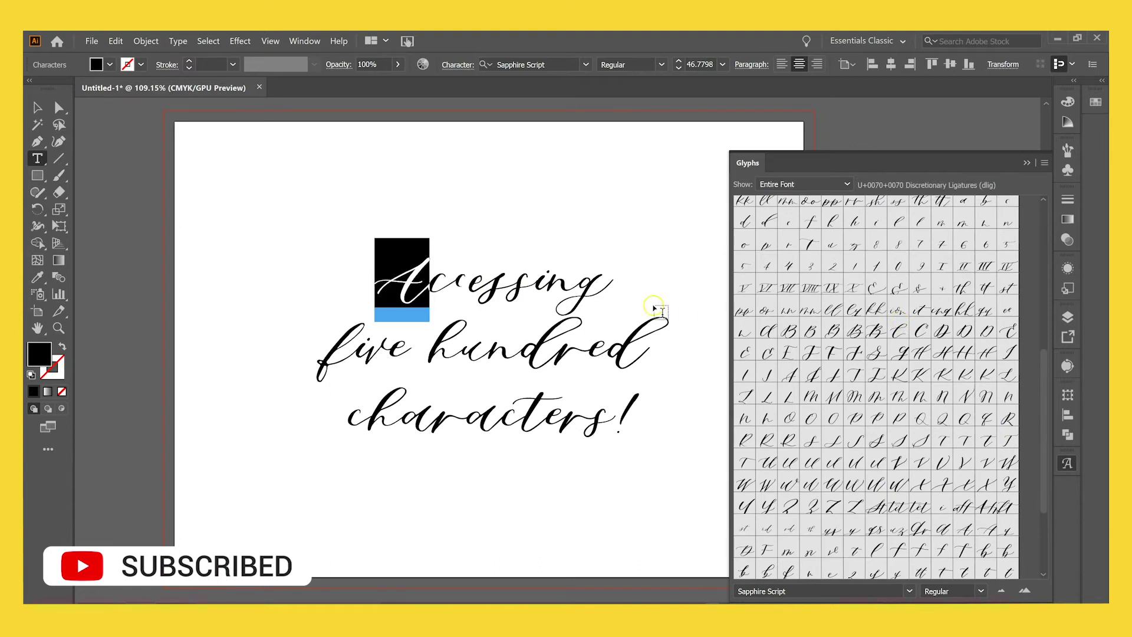
click(626, 288)
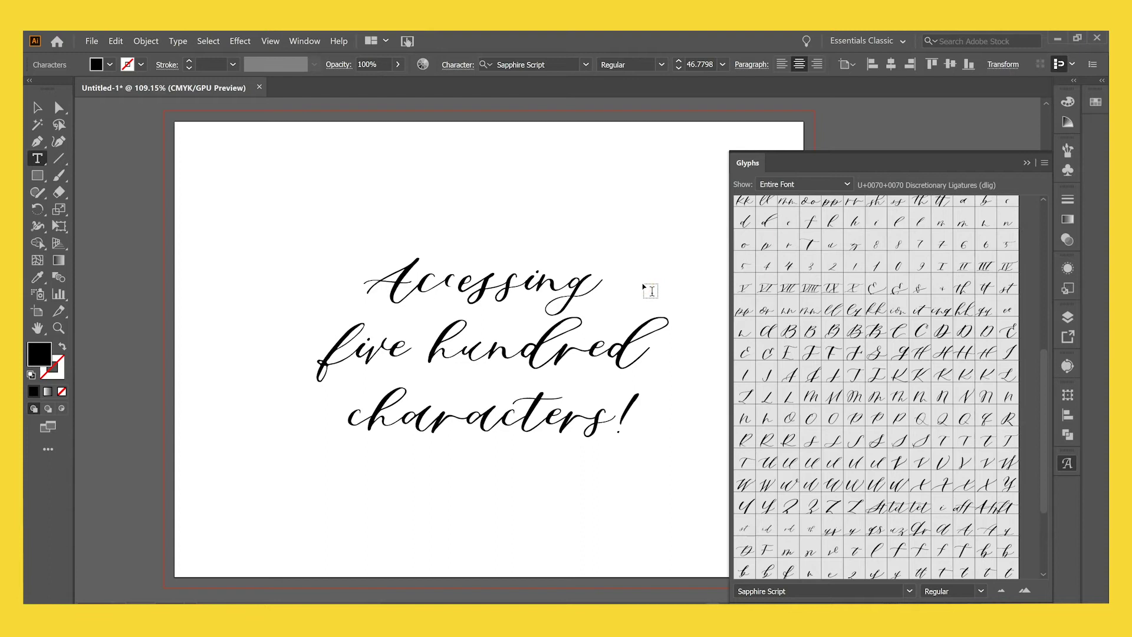
text(III)
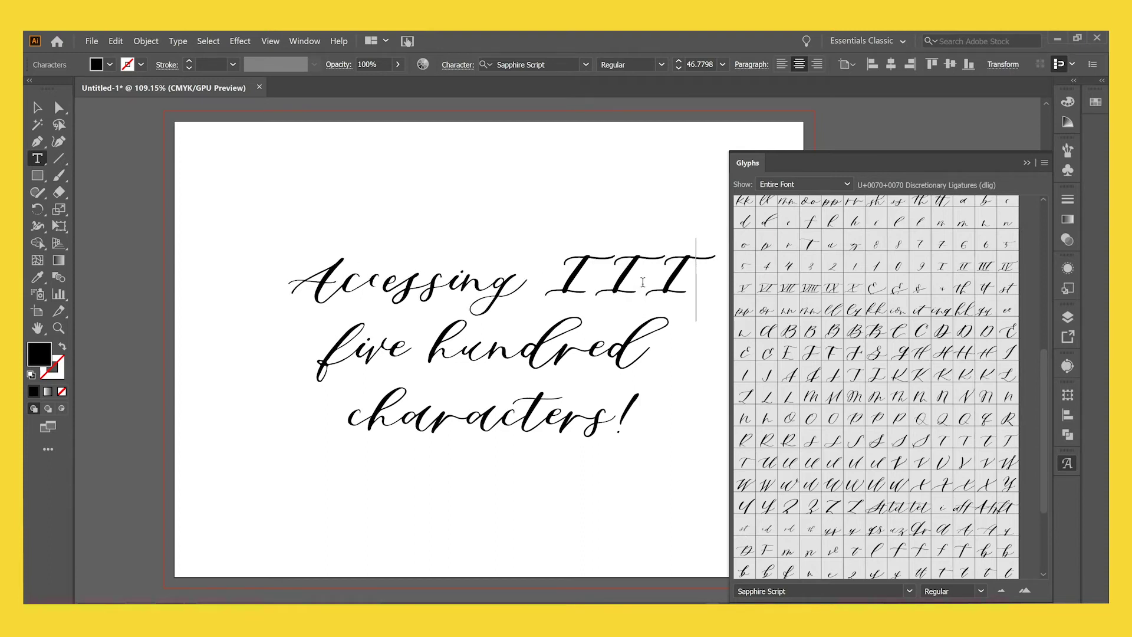
Replace the word Accessing with Henry.
drag(695, 278, 661, 276)
click(454, 274)
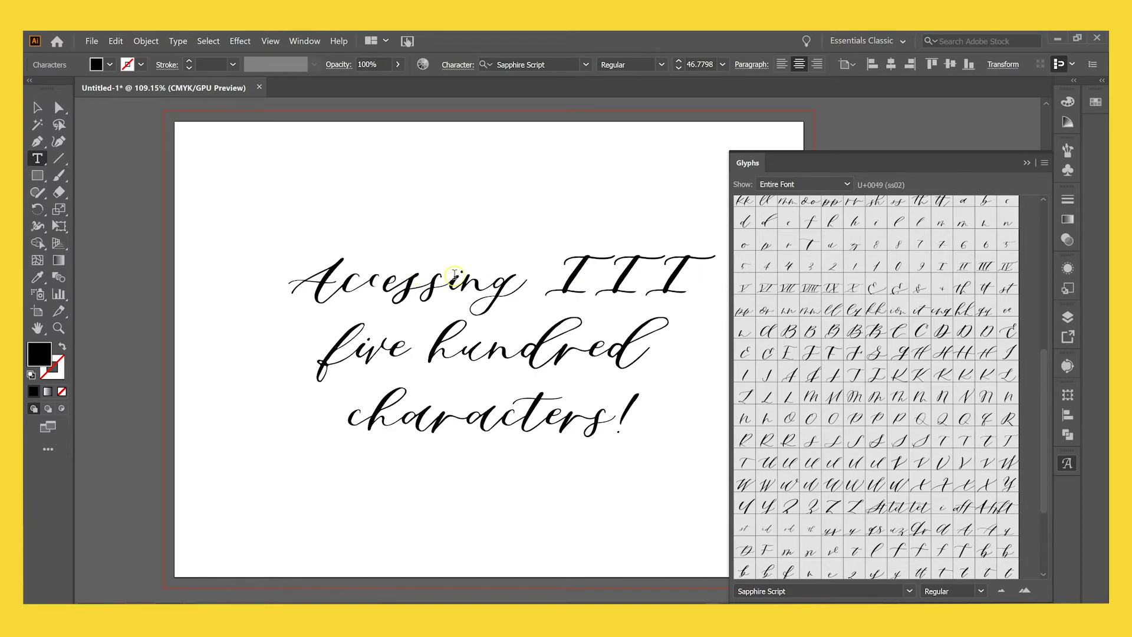
text(Henry)
key(Delete)
key(Delete)
key(Delete)
key(Delete)
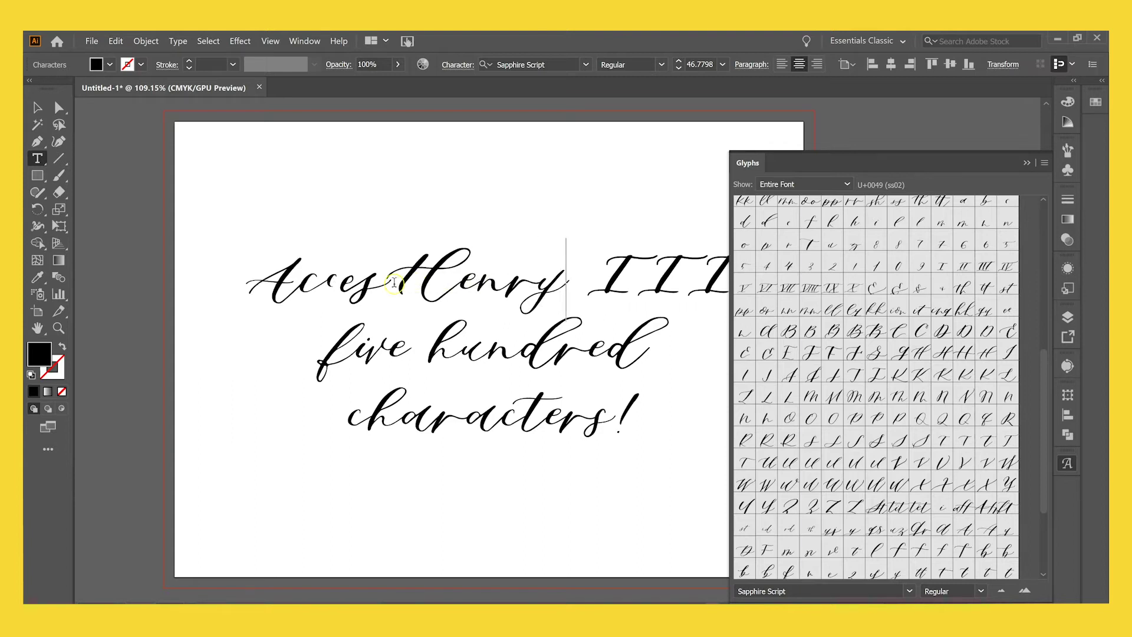
drag(376, 283, 235, 281)
key(BackSpace)
Select the III numeral after Henry.
click(544, 263)
drag(544, 264, 660, 263)
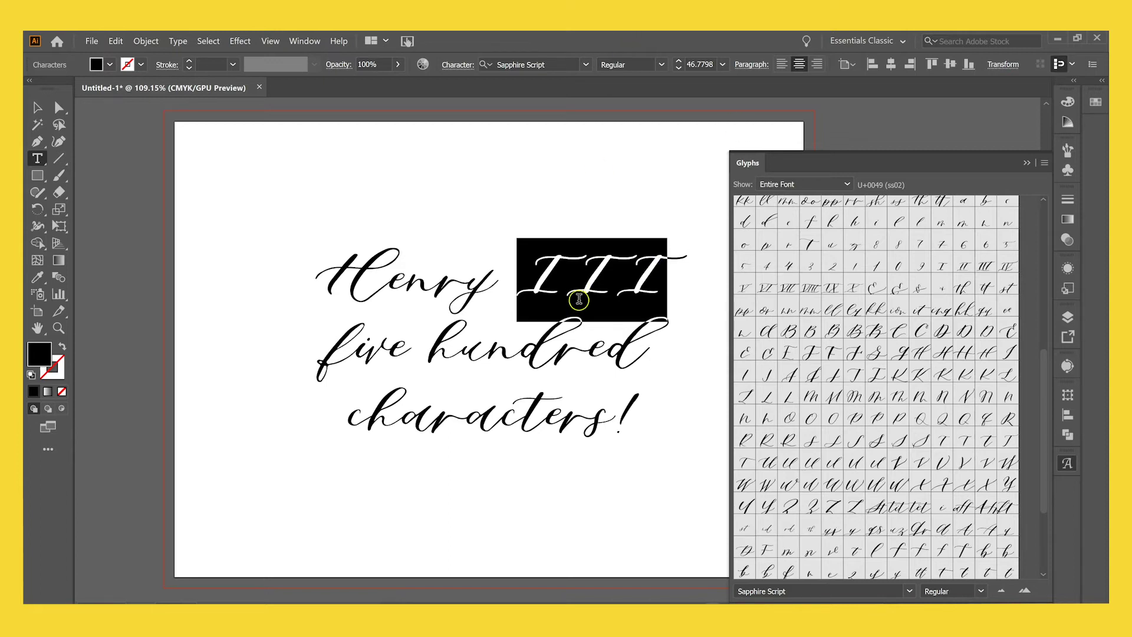
click(592, 281)
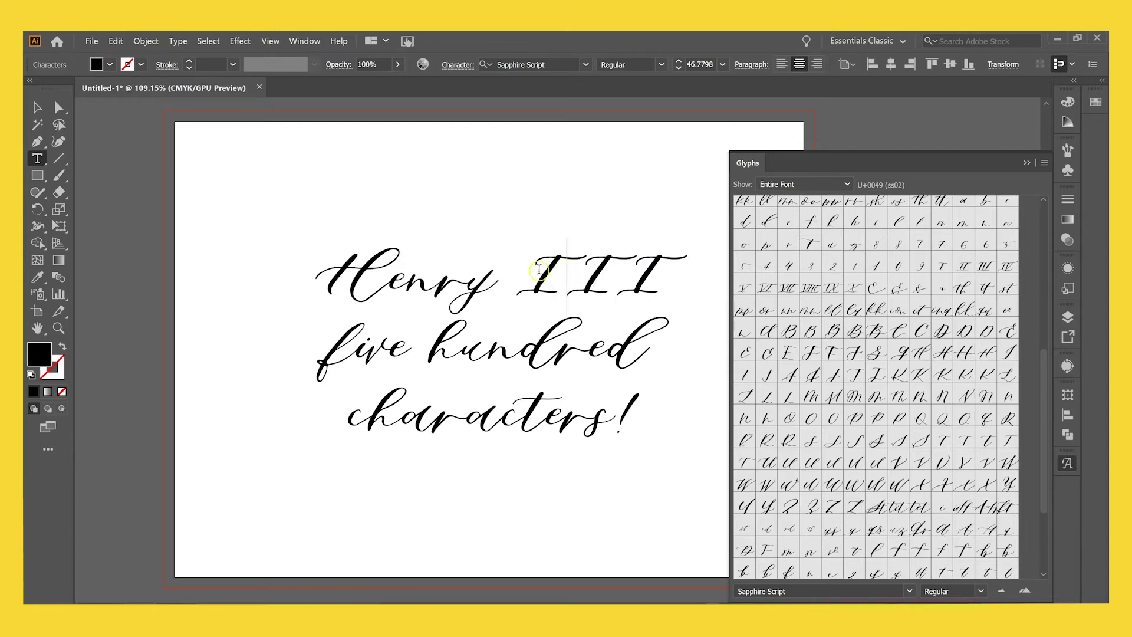
double_click(645, 270)
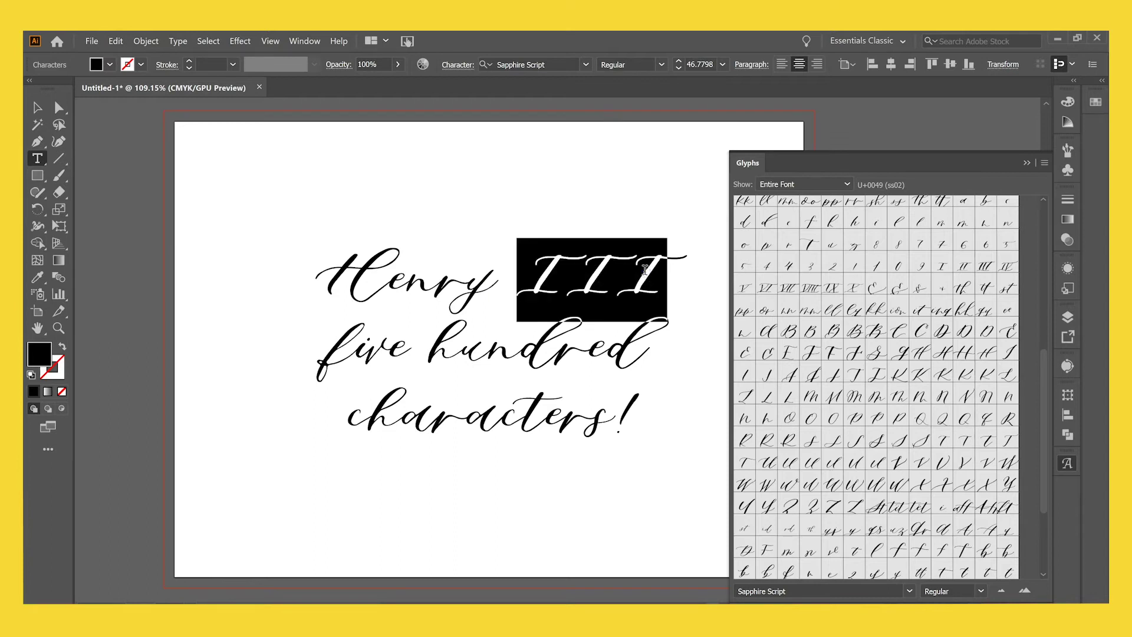
Type 3 over III, swap it for the script III alternate, then select that glyph.
text(3)
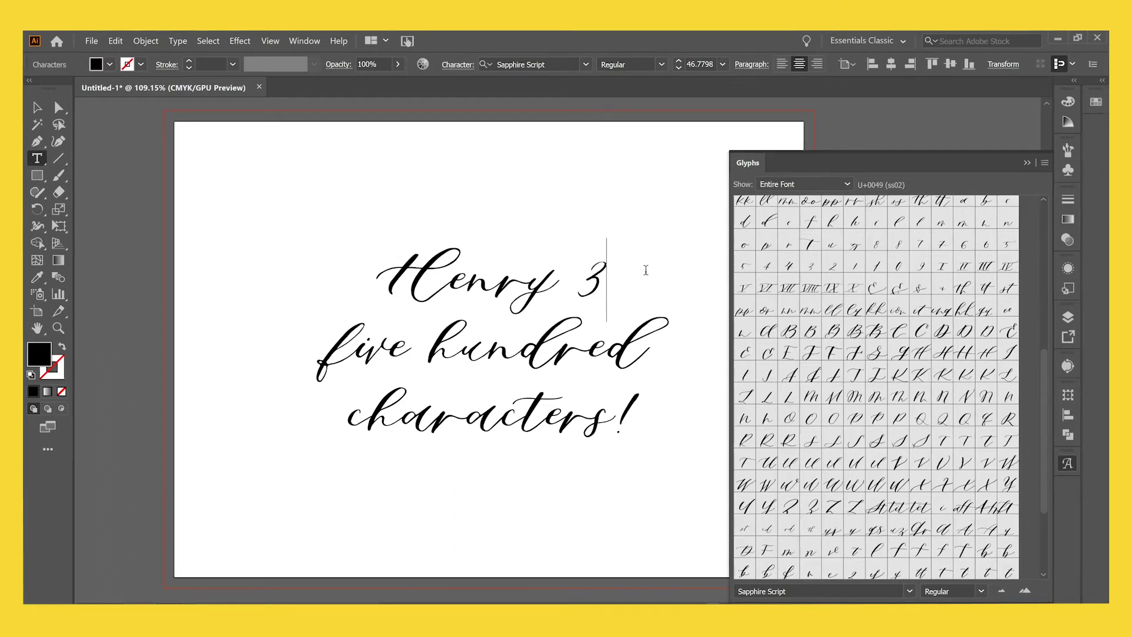
double_click(590, 280)
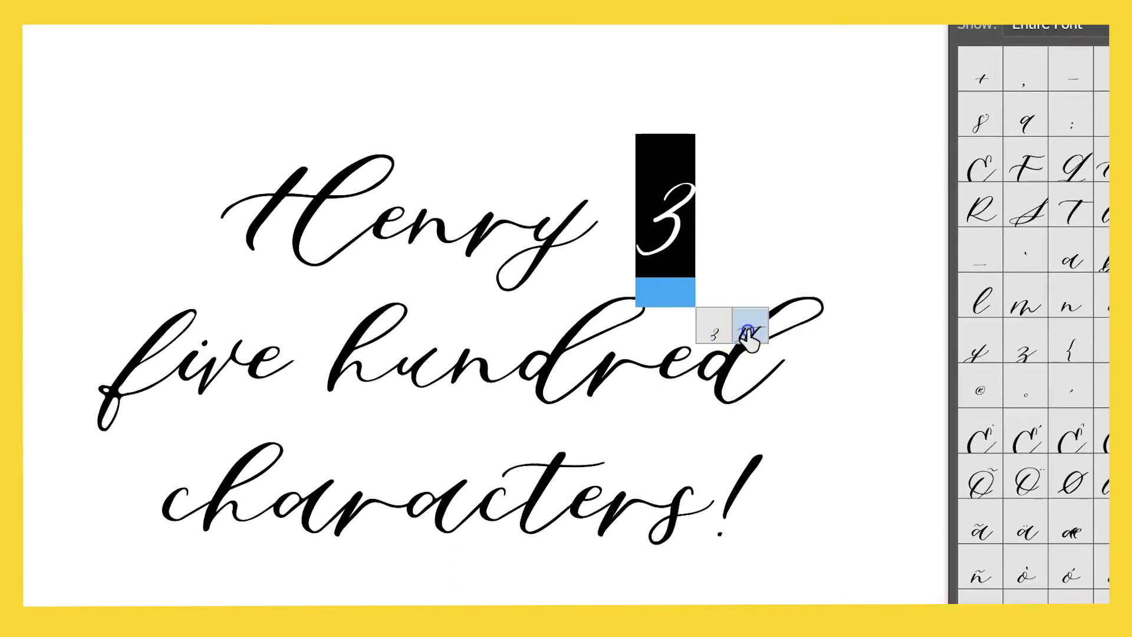
click(748, 329)
key(Right)
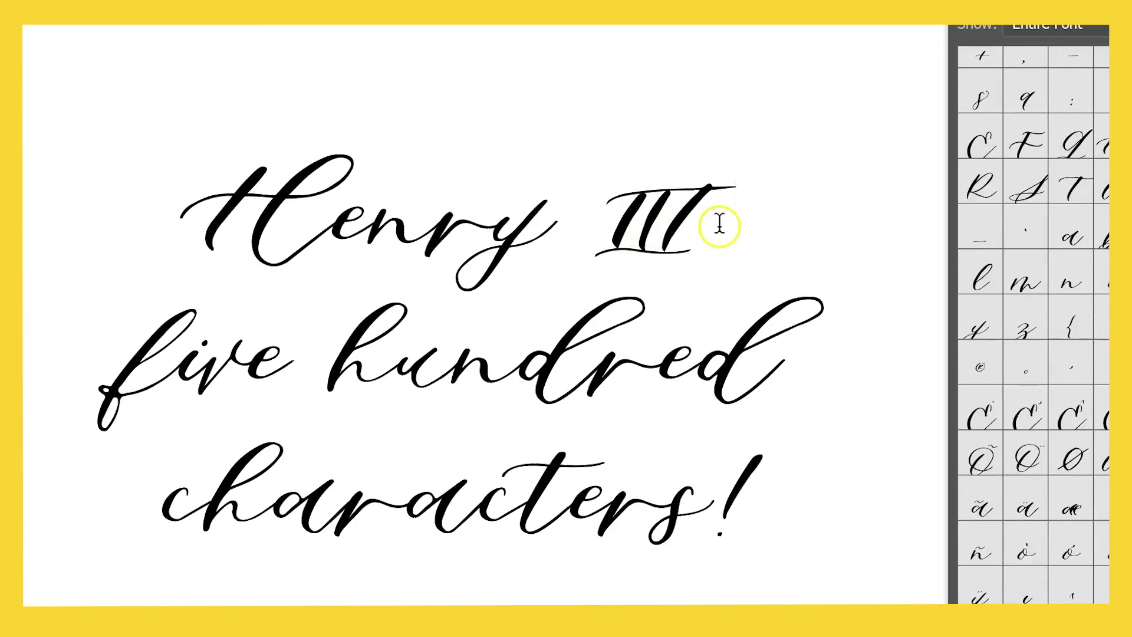
key(shift+Left)
Try the 4 and 5 numerals and IX, settling on the Roman numeral X.
text(4)
click(637, 230)
text(5)
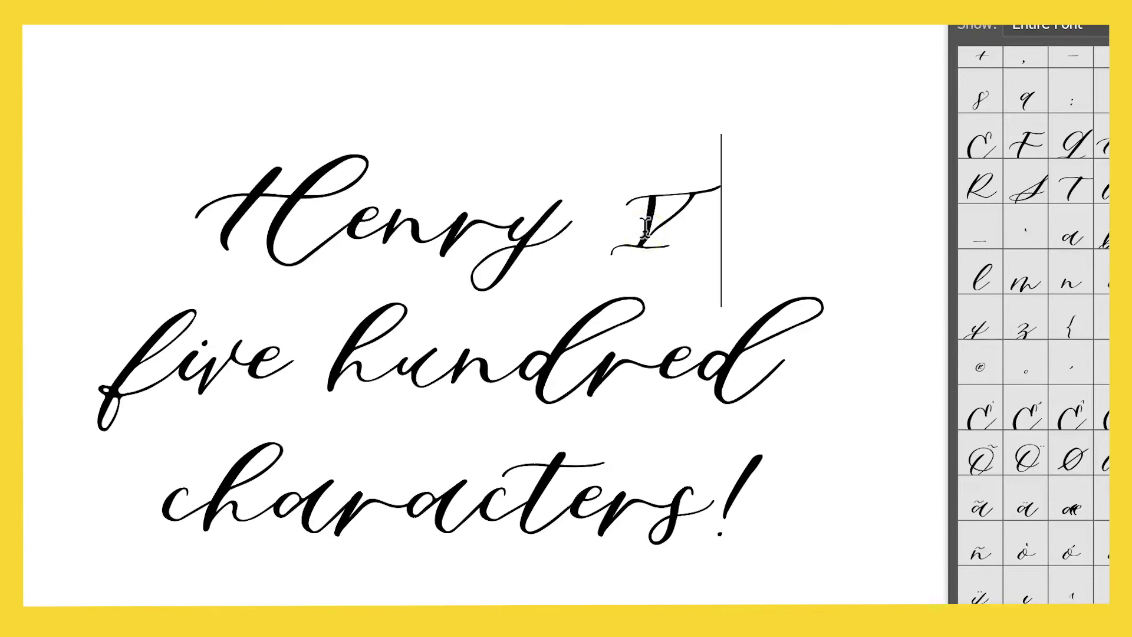
key(BackSpace)
text(IX)
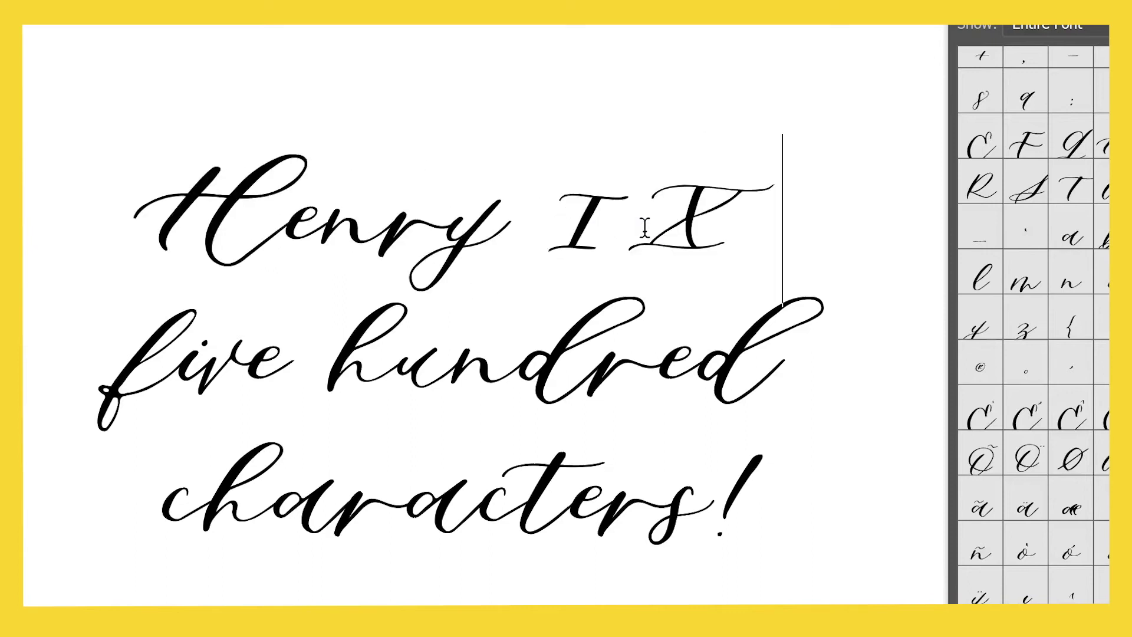
drag(624, 214, 637, 182)
key(BackSpace)
Change 54th in the street line to 51st.
click(721, 221)
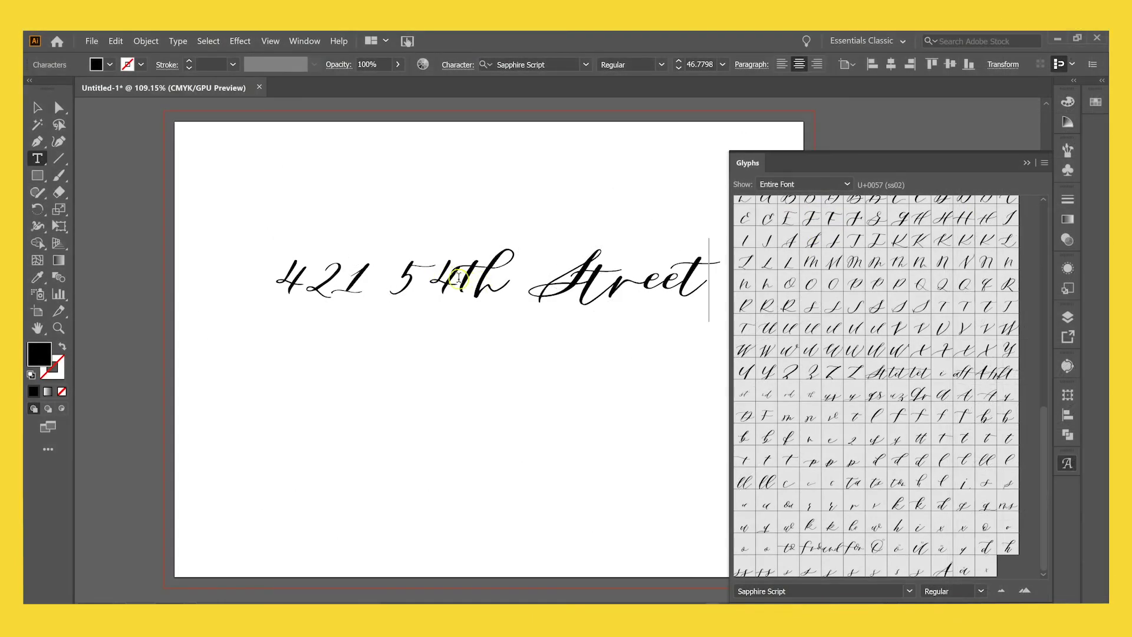
drag(458, 277, 489, 275)
click(491, 276)
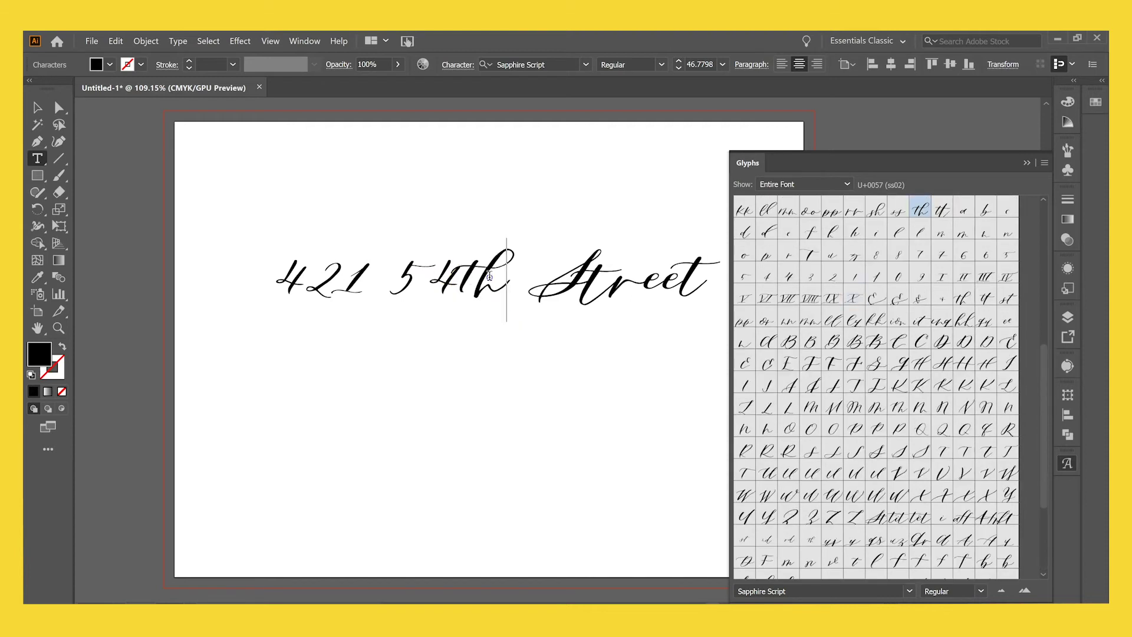
key(BackSpace)
key(BackSpace)
text(1st)
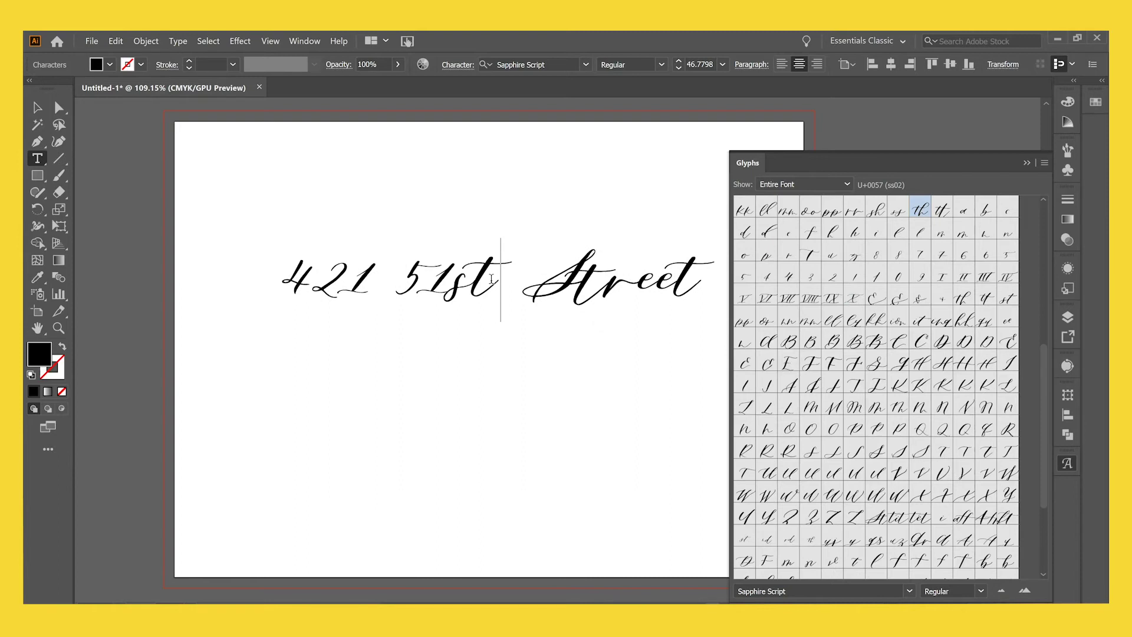
Replace the st of 51st with the superscript st ligature and insert the nd ligature.
click(480, 282)
drag(453, 287, 489, 286)
scroll(826, 295, down, 5)
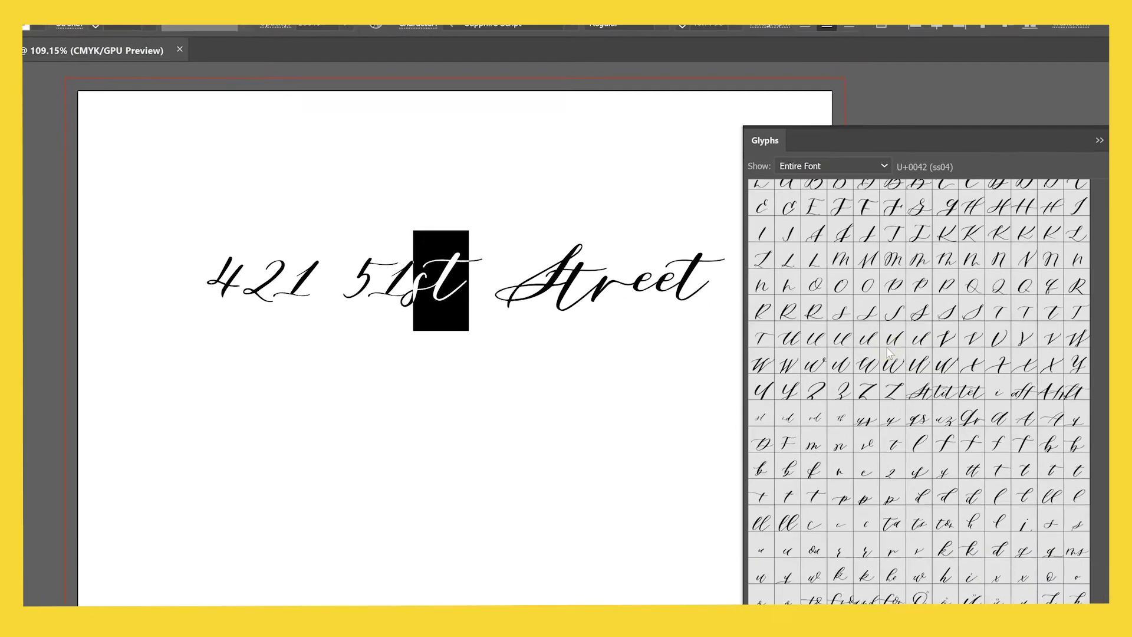
double_click(761, 418)
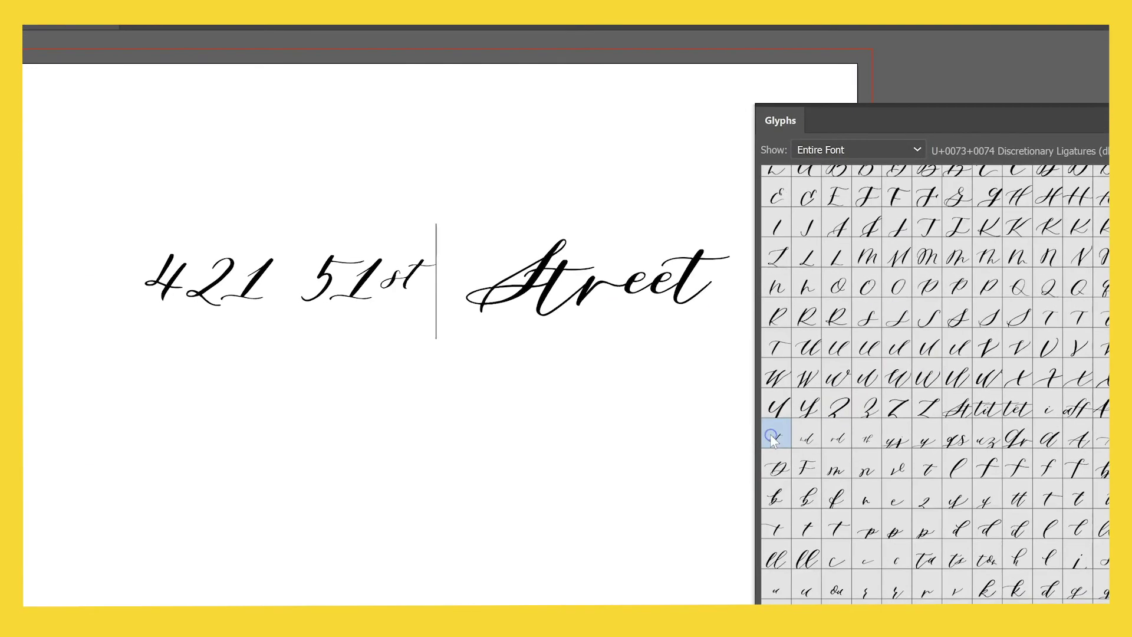
double_click(806, 438)
Change the ordinal to 3rd and add 4th using the rd and th ligatures.
click(438, 288)
click(416, 285)
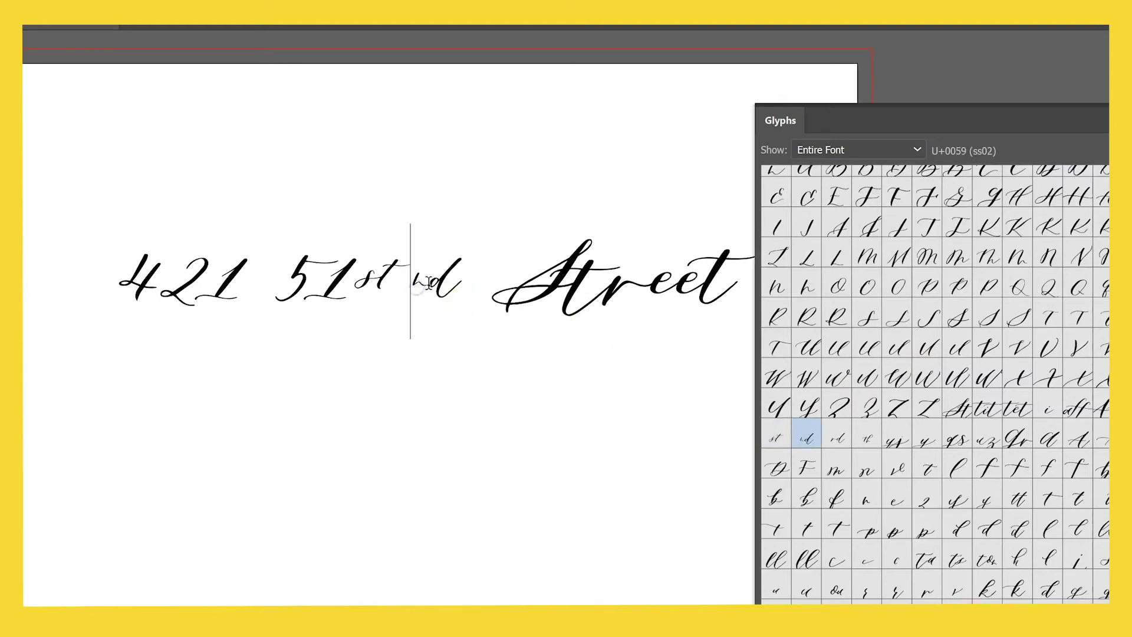
text(2)
key(BackSpace)
key(Delete)
text(3)
key(Delete)
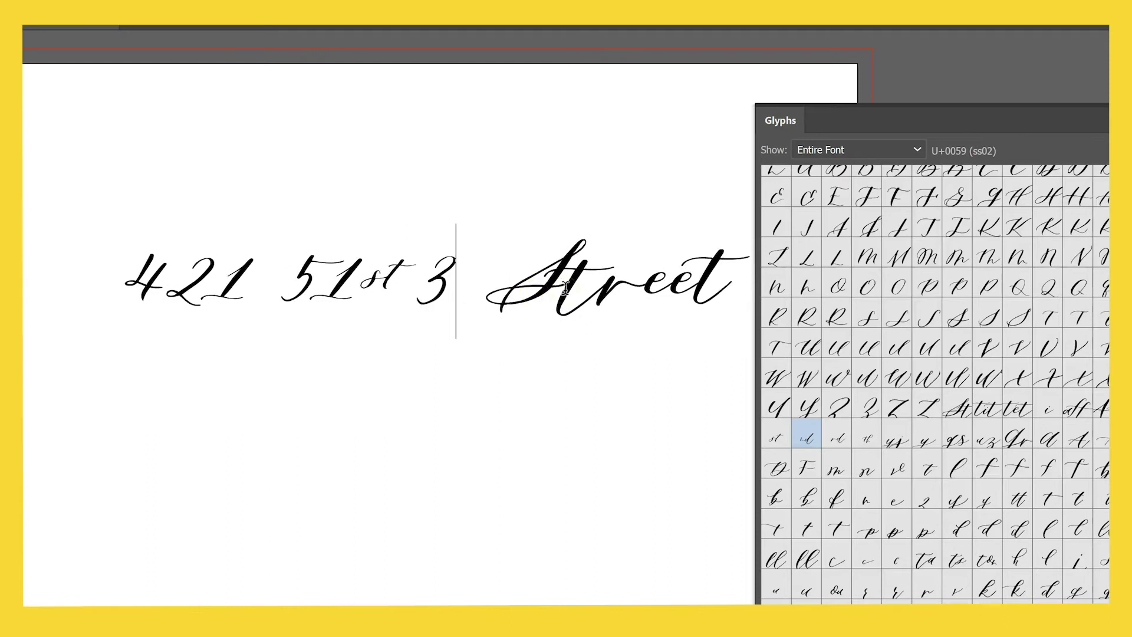
double_click(835, 435)
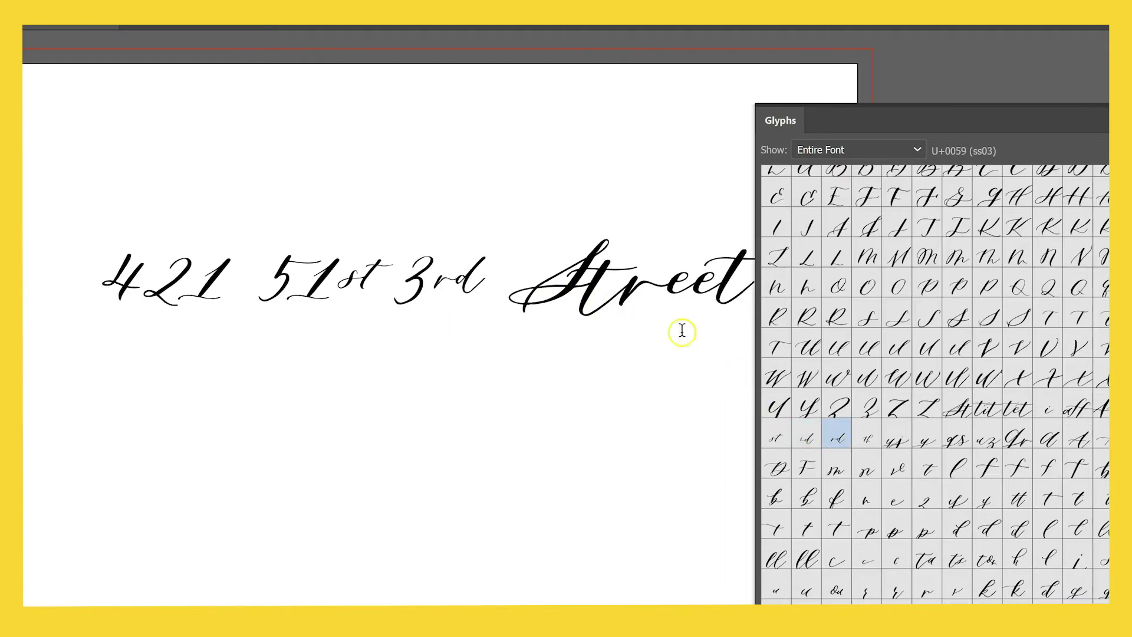
text(4)
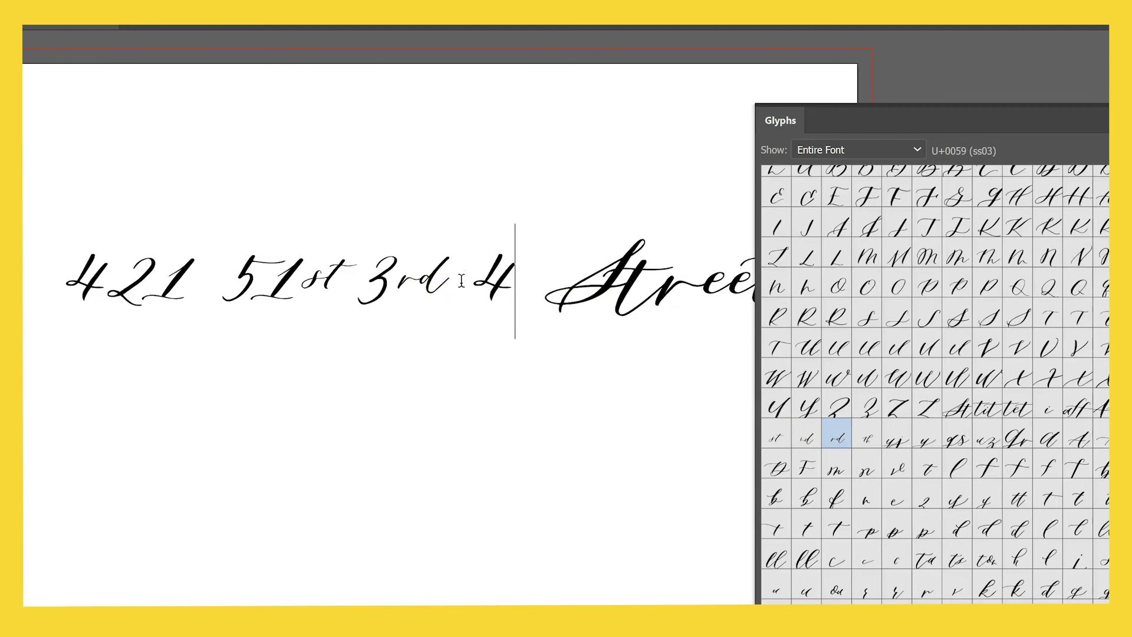
double_click(869, 437)
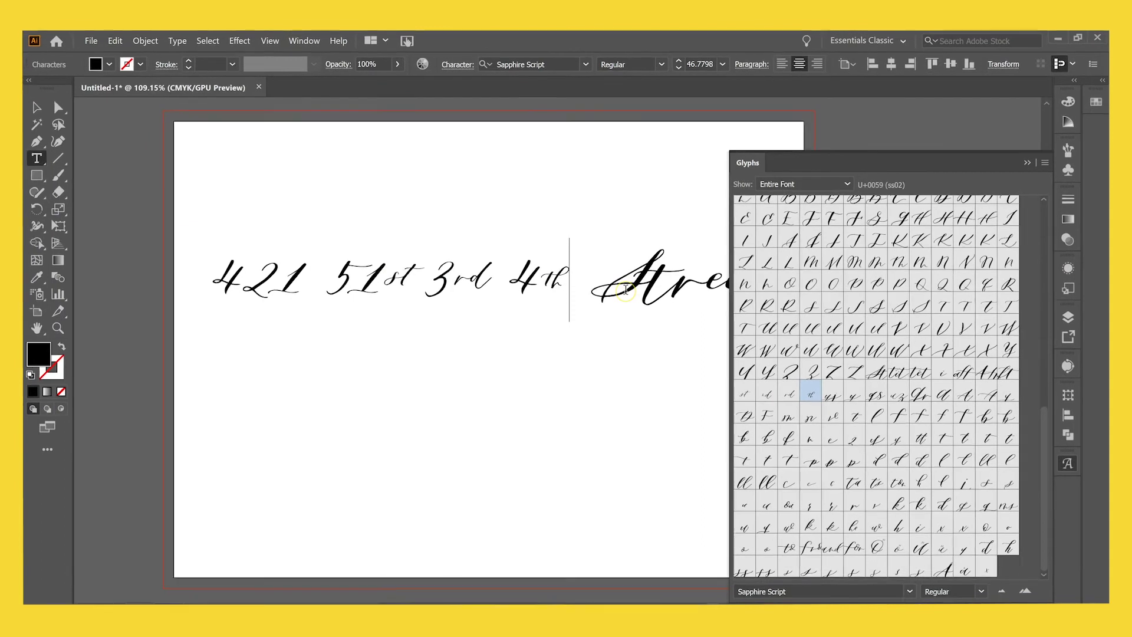
Select all the street-line text and delete it.
click(578, 278)
key(ctrl+a)
key(BackSpace)
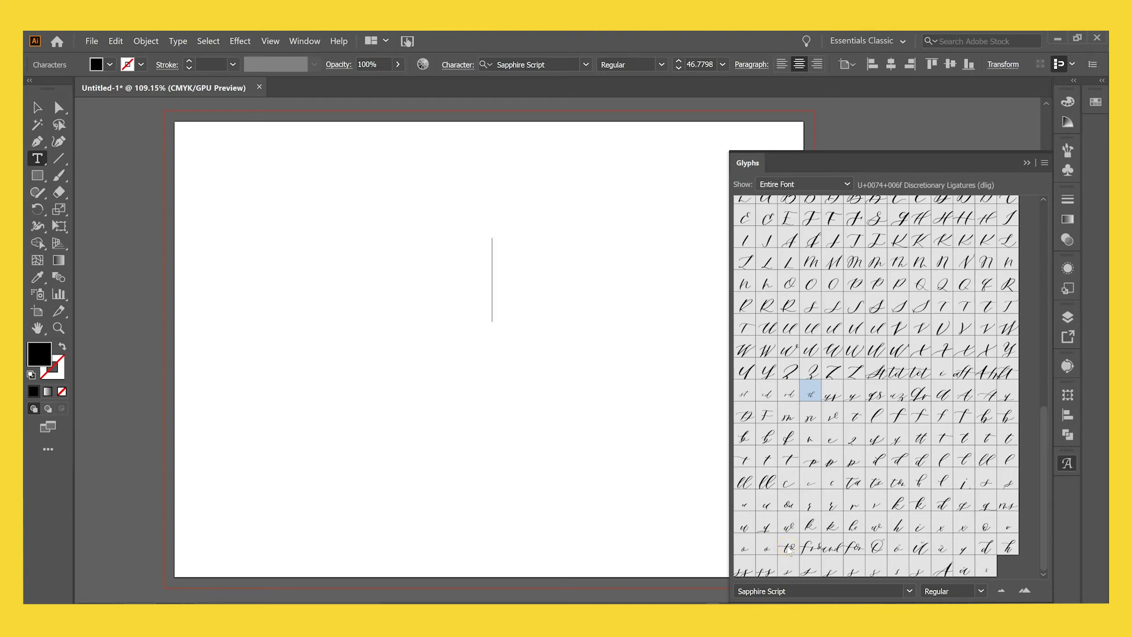
Insert the to word glyph, enlarge it, and move it to the upper left.
double_click(789, 549)
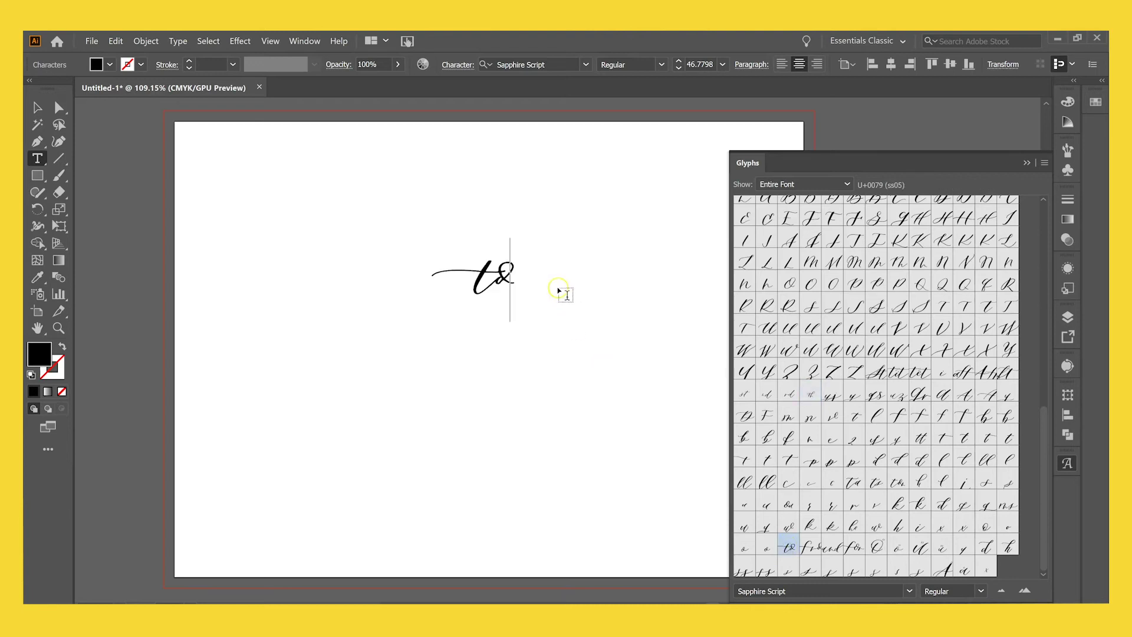
click(38, 107)
drag(505, 285, 324, 293)
drag(337, 340, 434, 400)
click(435, 399)
drag(391, 325, 376, 305)
Draw a text area below and type the recipient's name as the first line.
click(37, 158)
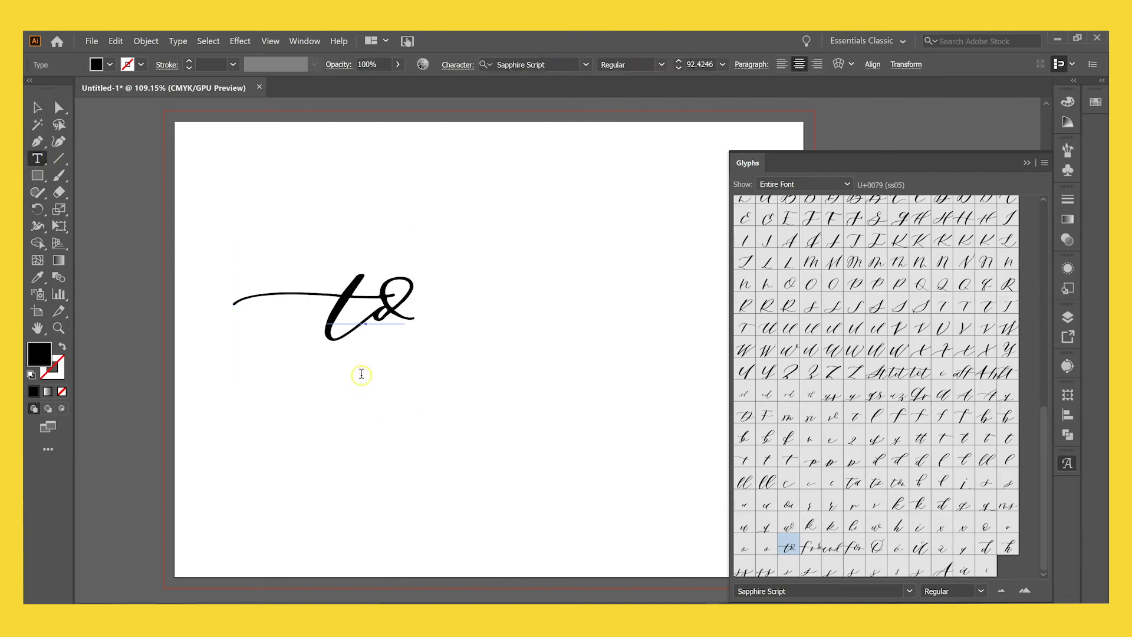
drag(433, 378, 645, 487)
key(Return)
Type the street line and the city, state and ZIP line, then nudge the block right.
key(Return)
text(Denver, Colorado 92019)
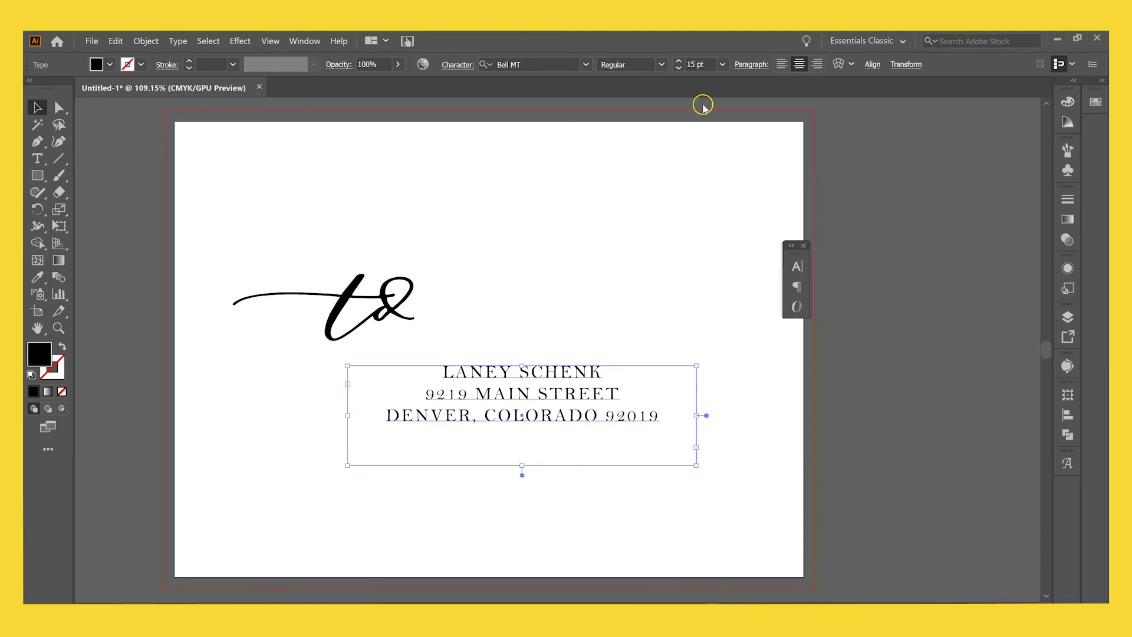
drag(511, 398, 534, 399)
Reopen the Glyphs panel via Window > Type > Glyphs.
click(305, 41)
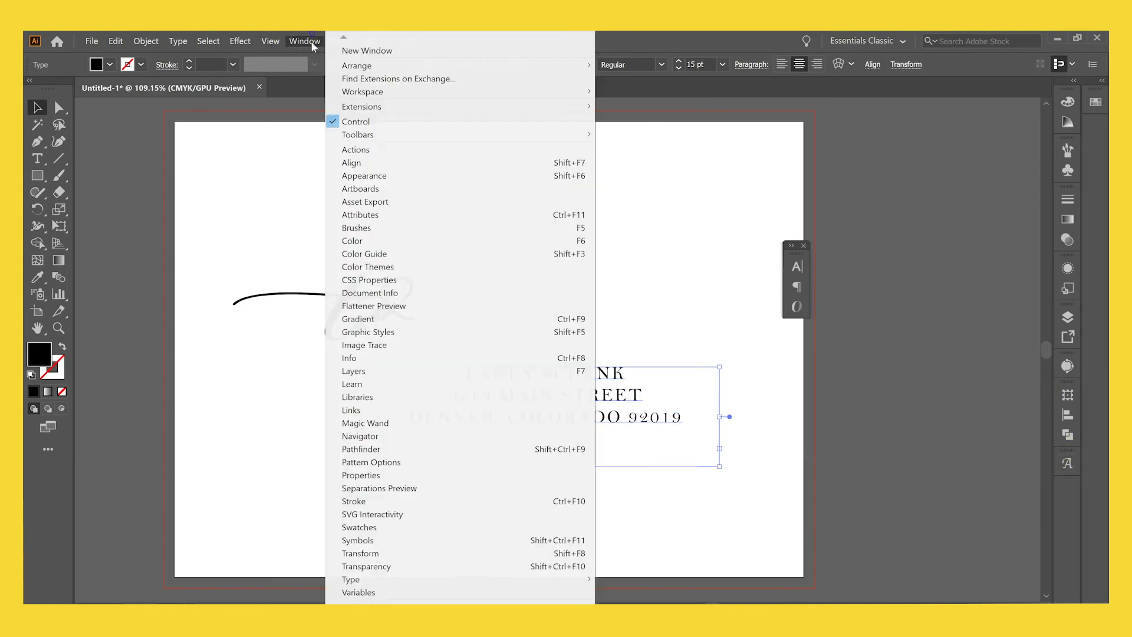
mouse_move(378, 579)
click(627, 529)
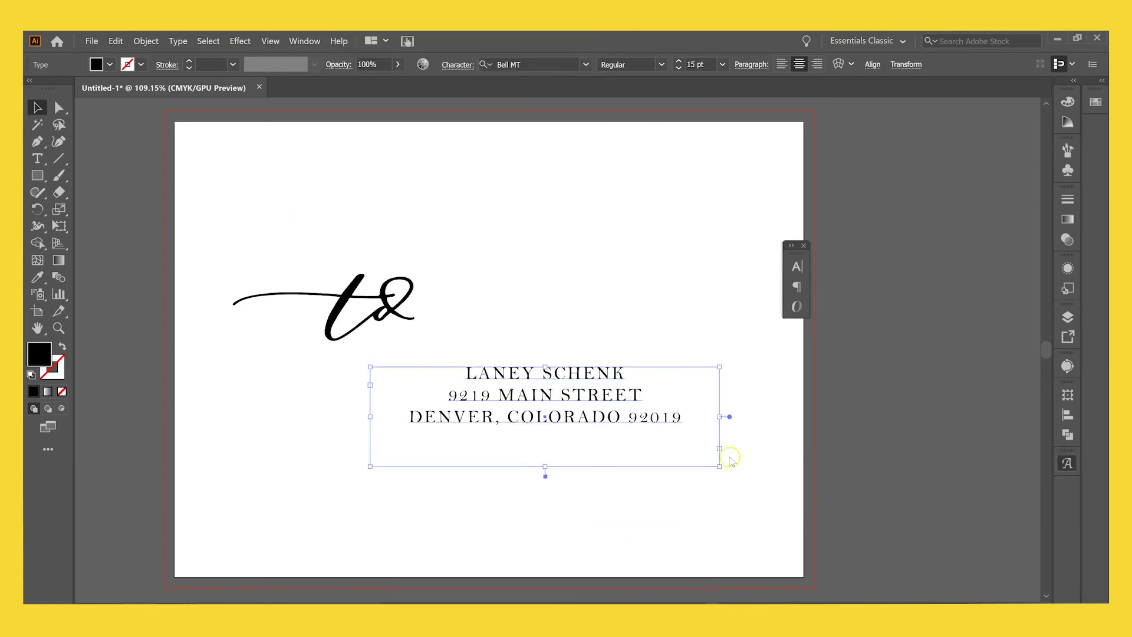
Move the to artwork down and right and the address block lower beneath it.
click(378, 319)
mouse_move(577, 396)
mouse_down()
mouse_move(578, 413)
mouse_move(564, 404)
mouse_up()
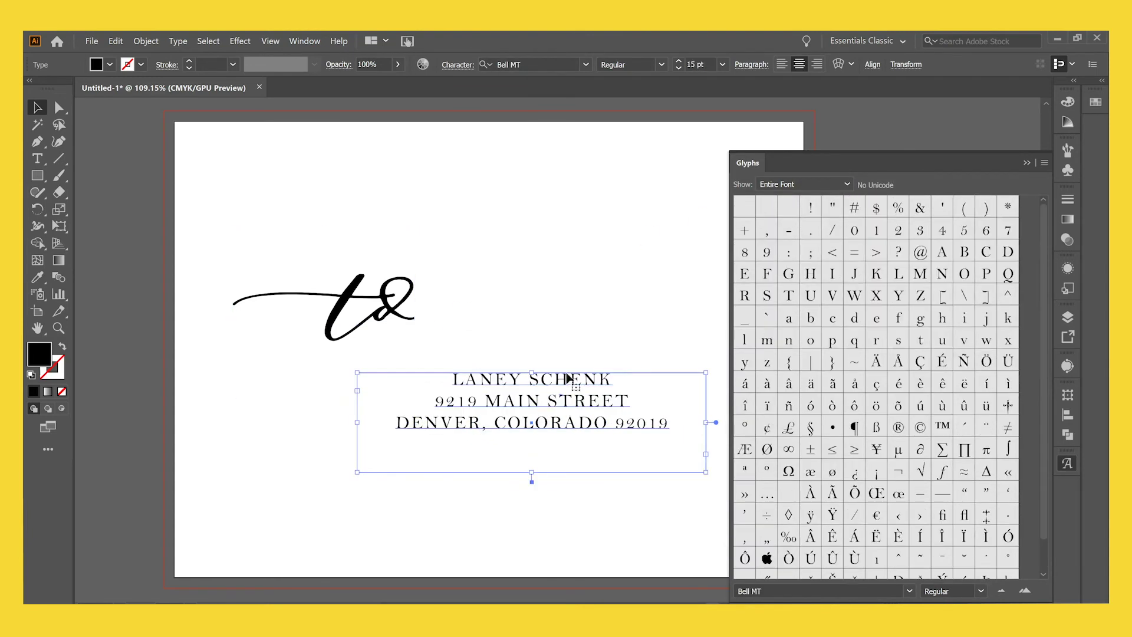
click(583, 319)
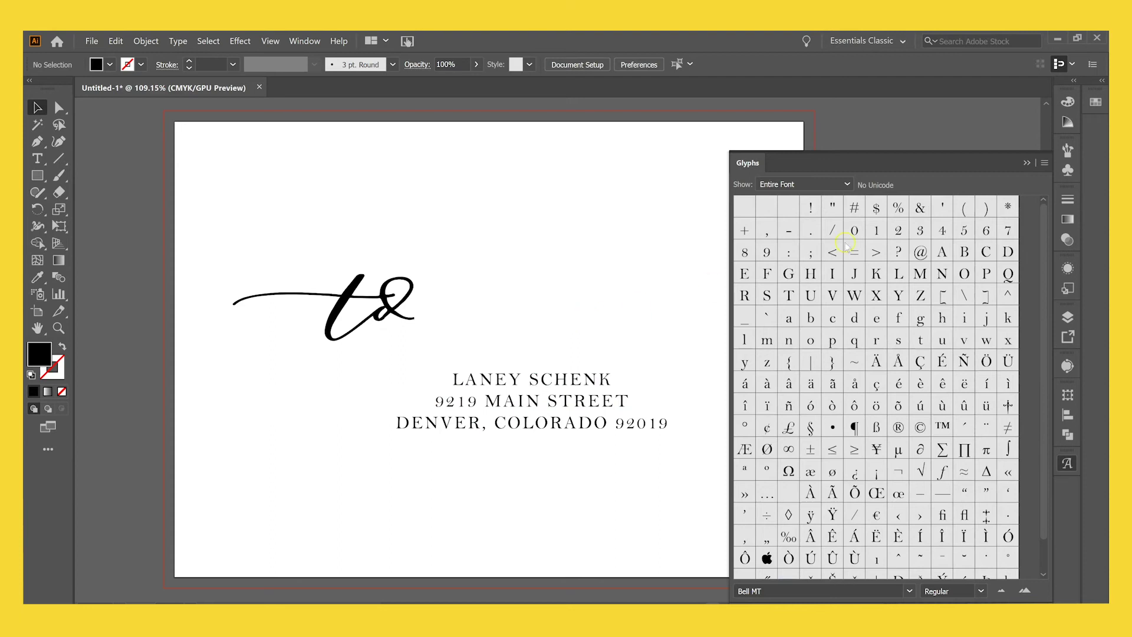
click(533, 330)
scroll(533, 331, right, 3)
scroll(533, 331, left, 3)
drag(390, 319, 399, 347)
drag(515, 407, 516, 437)
Replace the to glyph with the from word glyph and add the and ligature.
click(531, 339)
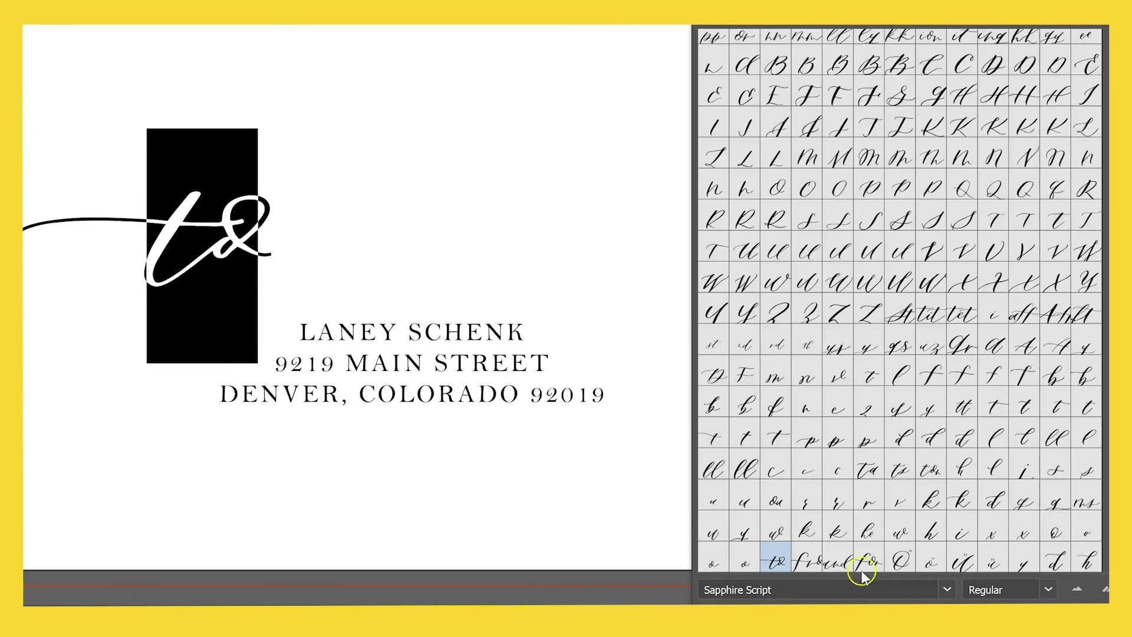
double_click(814, 563)
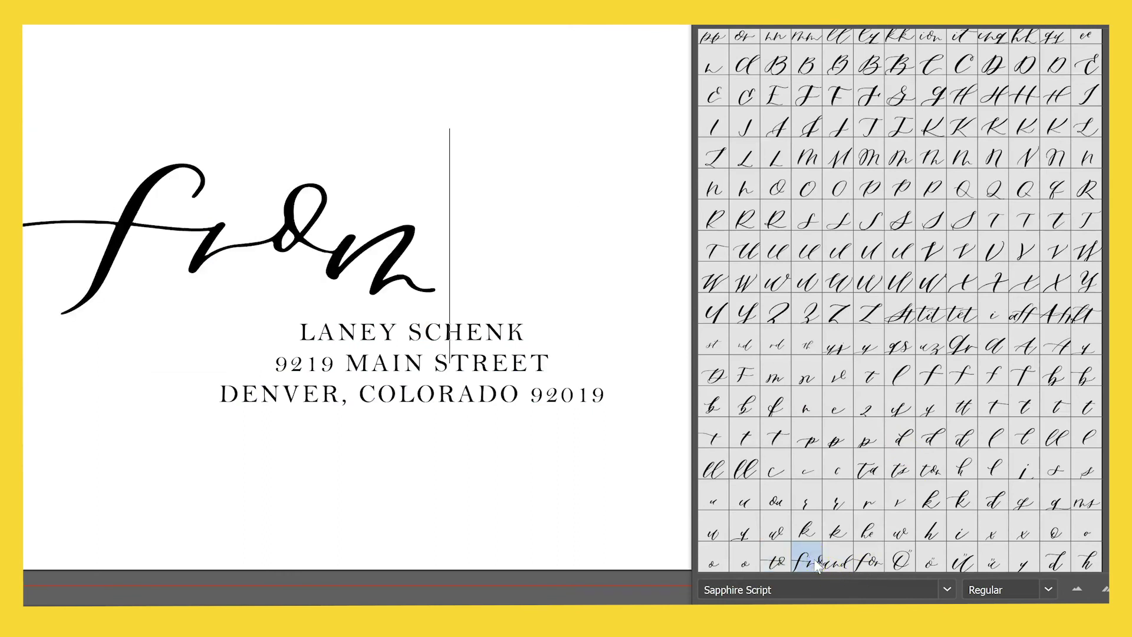
double_click(840, 563)
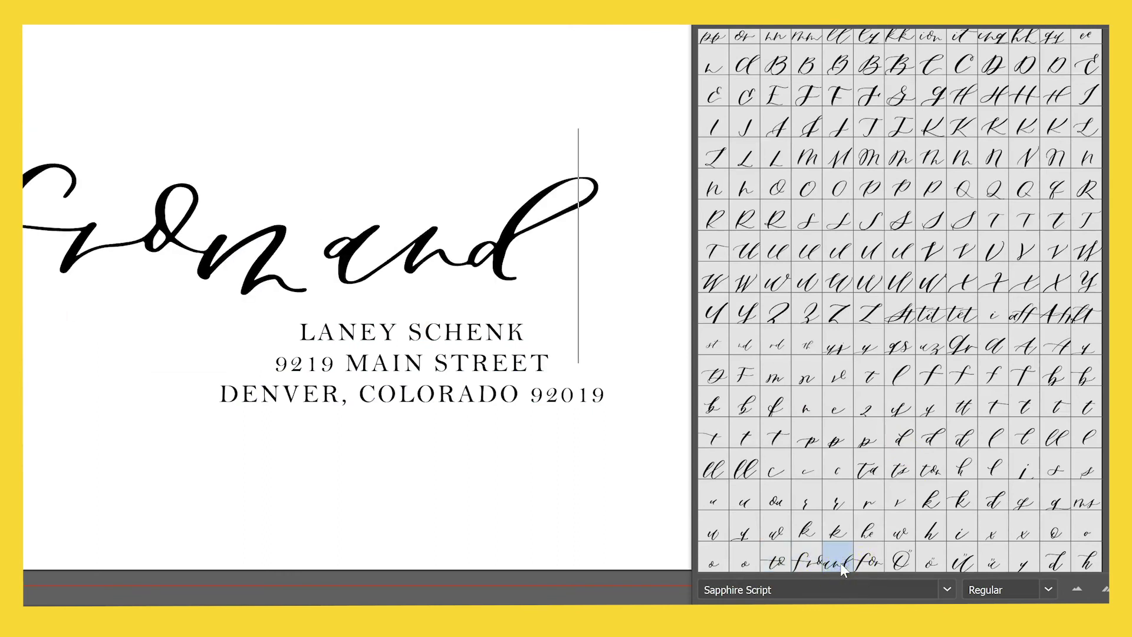
Delete the from and and ligatures, then insert the for word ligature.
drag(304, 253, 89, 248)
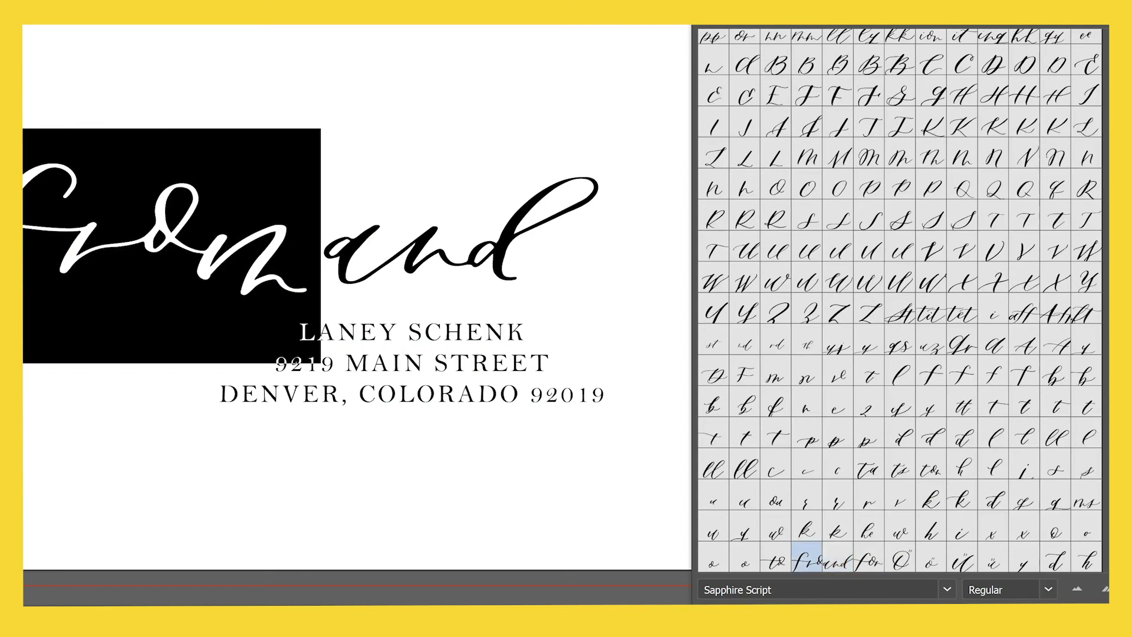
key(BackSpace)
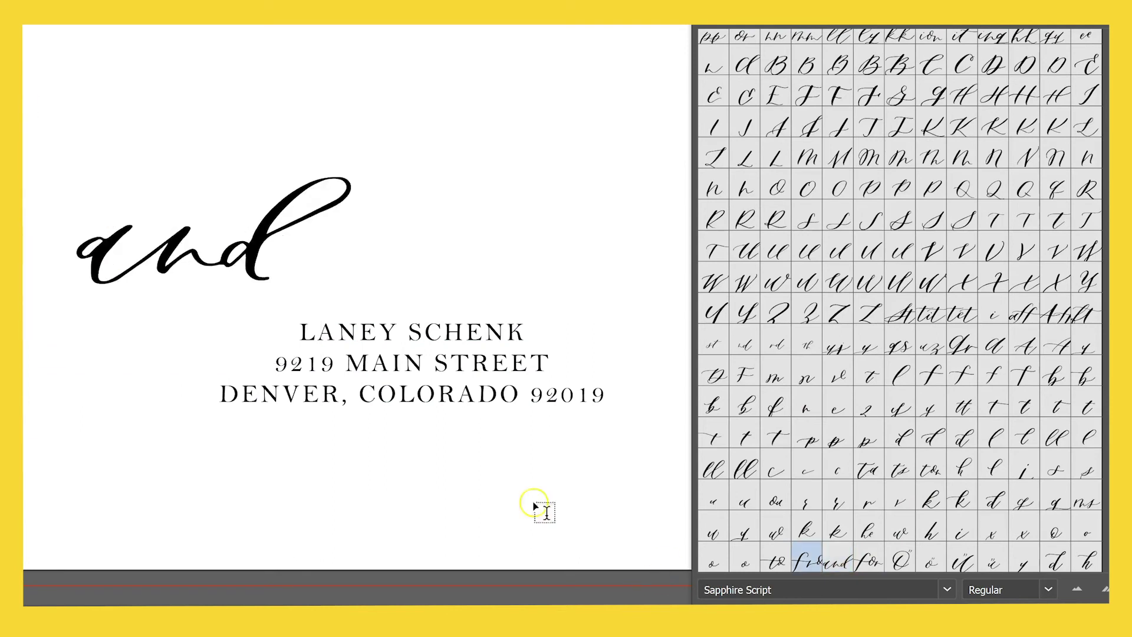
key(Delete)
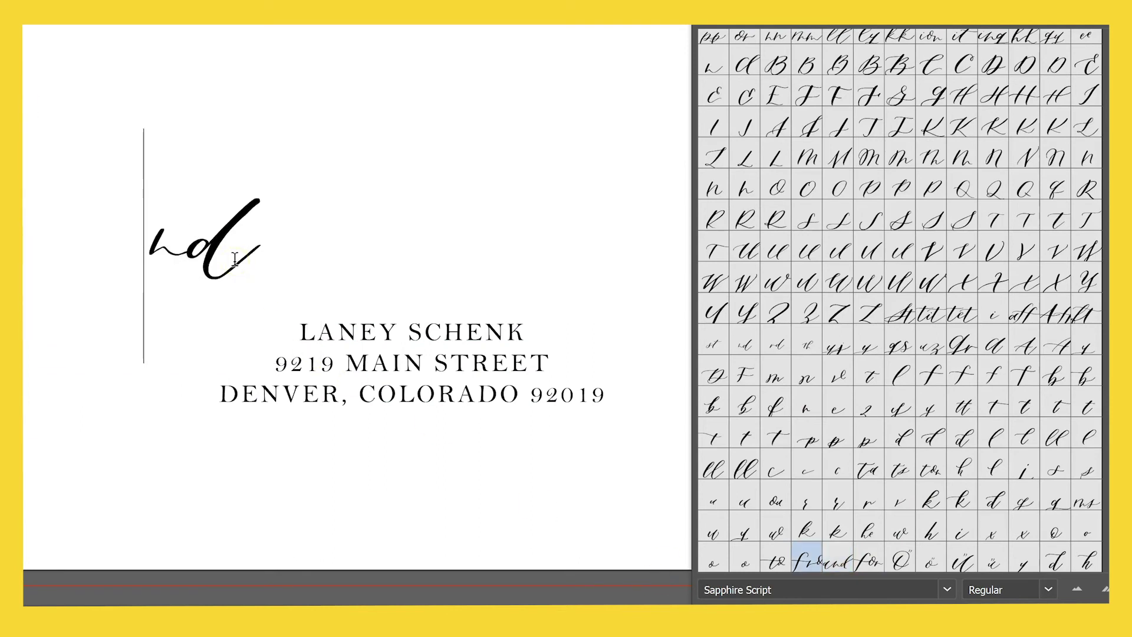
key(Delete)
text(and)
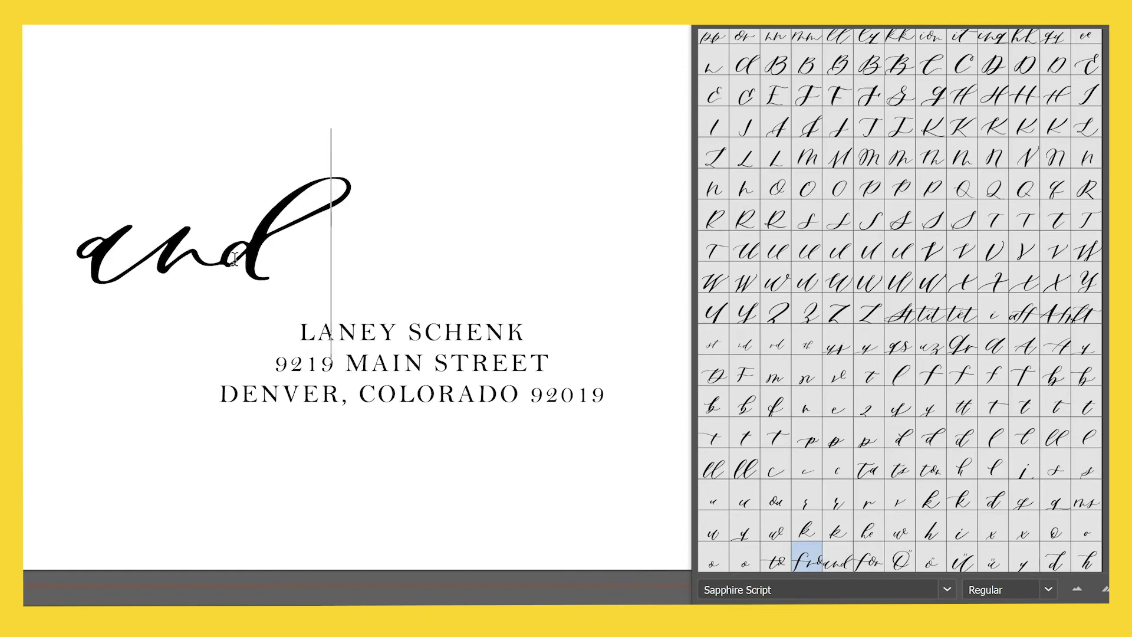
key(BackSpace)
key(BackSpace)
key(BackSpace)
text(and)
key(BackSpace)
key(BackSpace)
key(BackSpace)
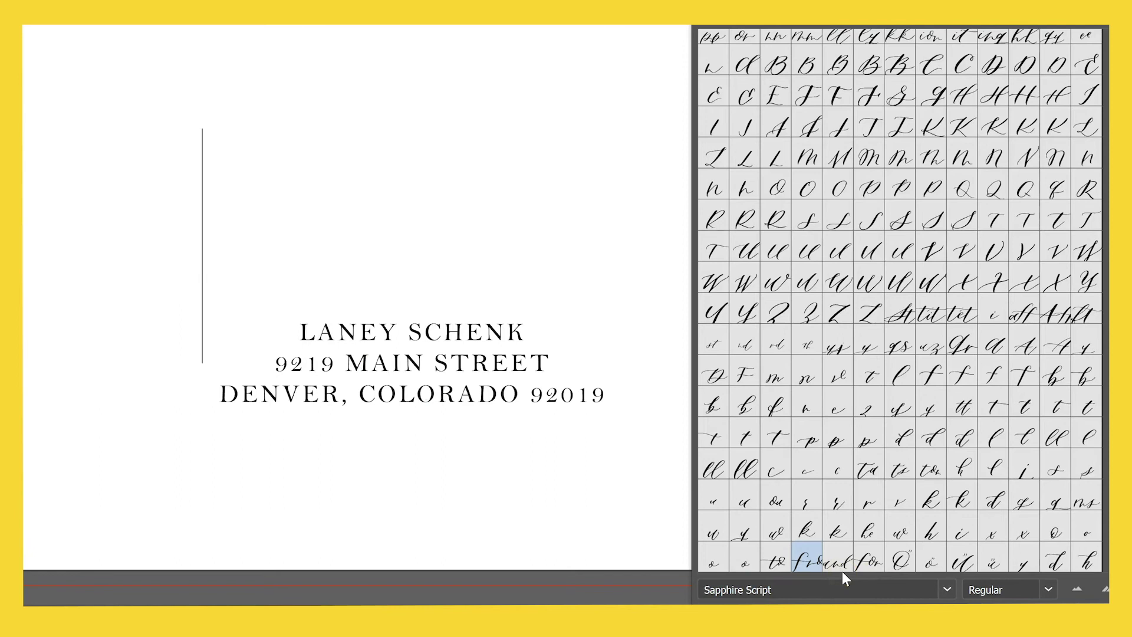
double_click(868, 563)
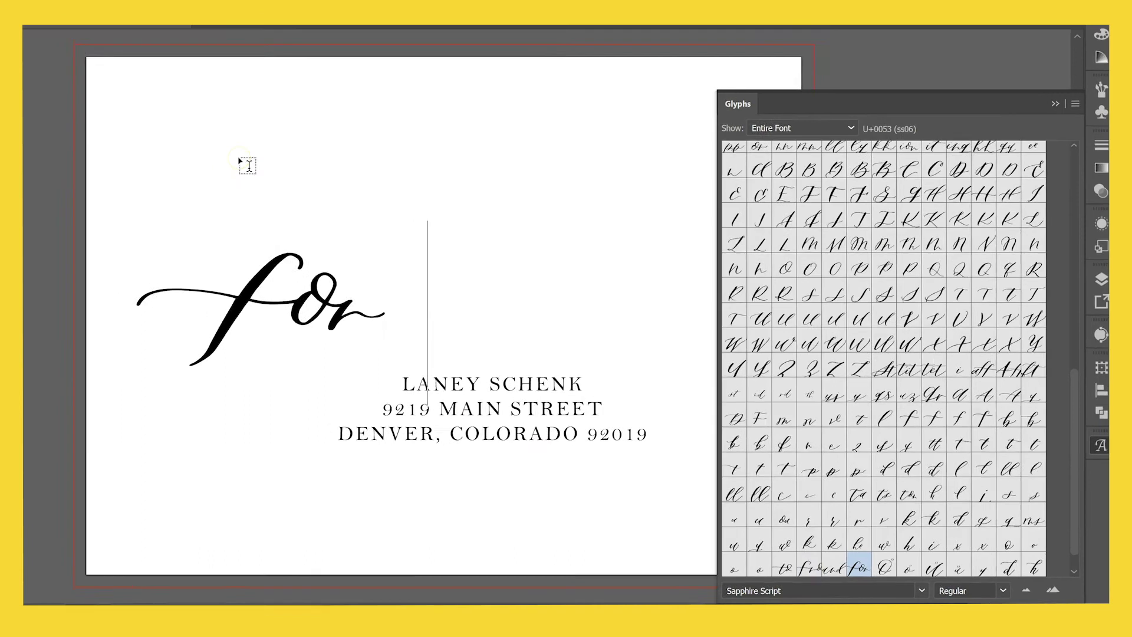
Type a second for and give it an alternate letterform in the OpenType settings.
text(for)
drag(405, 342, 613, 340)
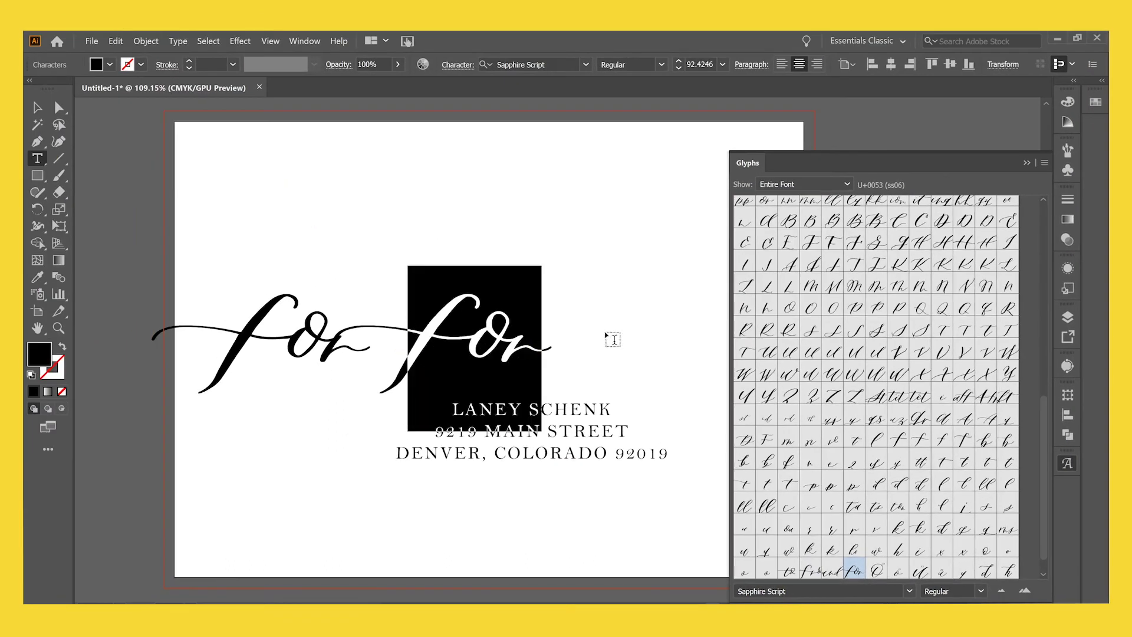
click(1027, 162)
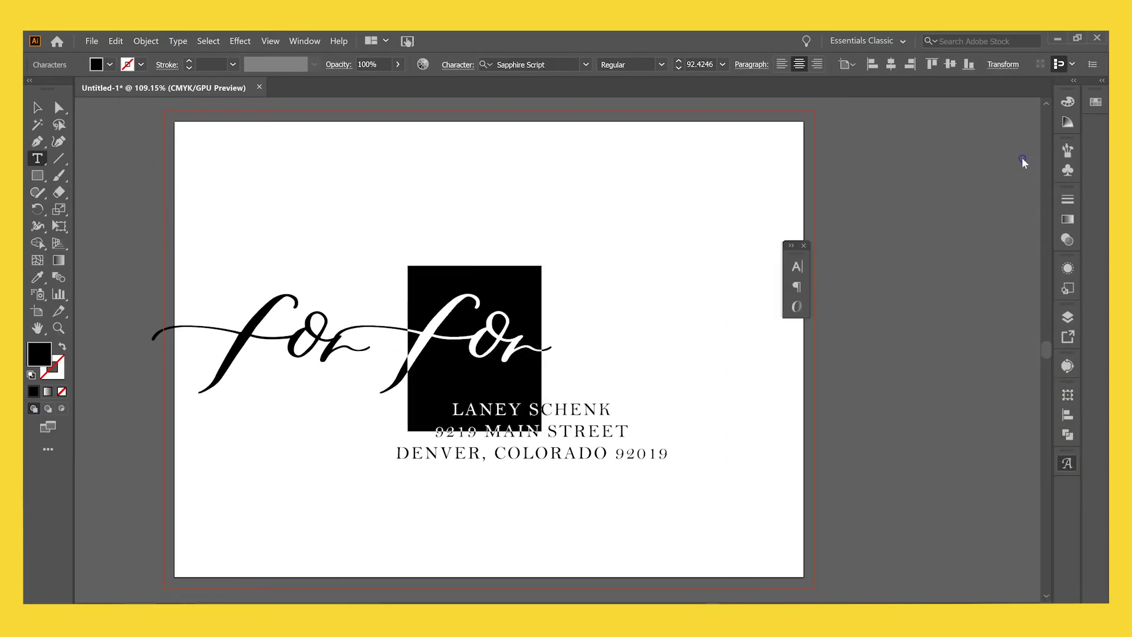
click(796, 286)
click(731, 262)
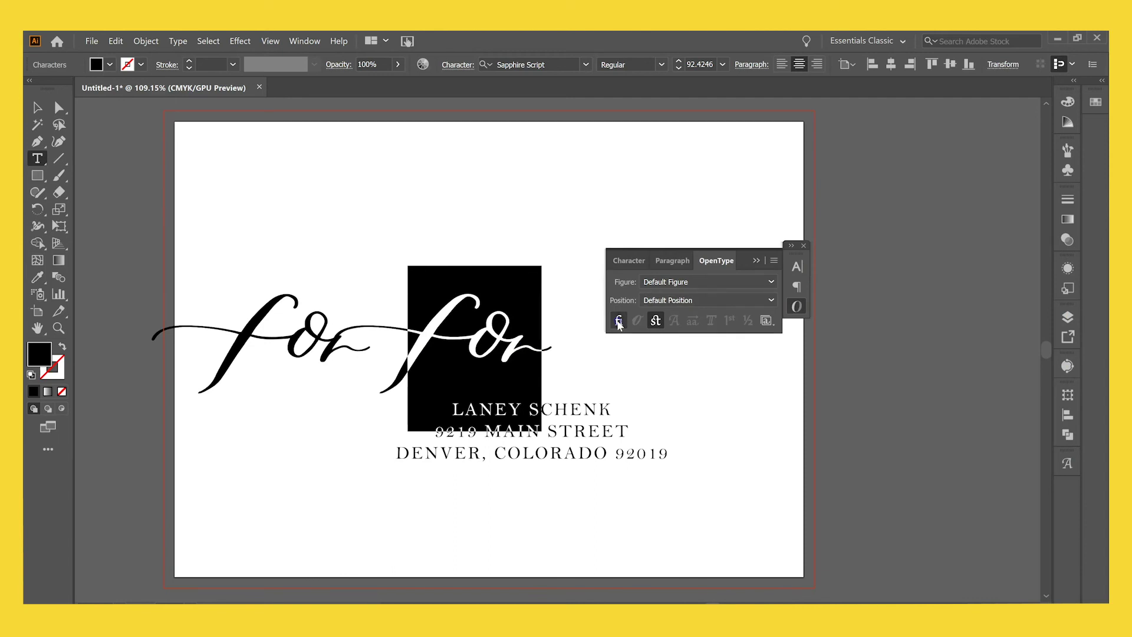
click(657, 321)
Move the for for line up and to the right.
key(Escape)
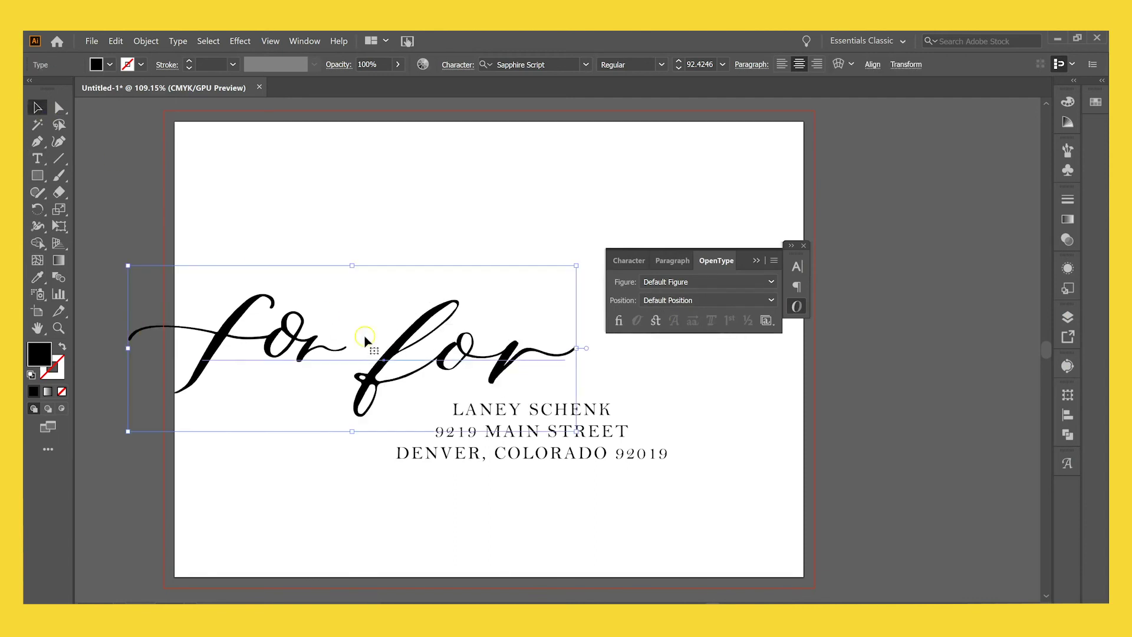
drag(377, 360, 455, 328)
click(748, 260)
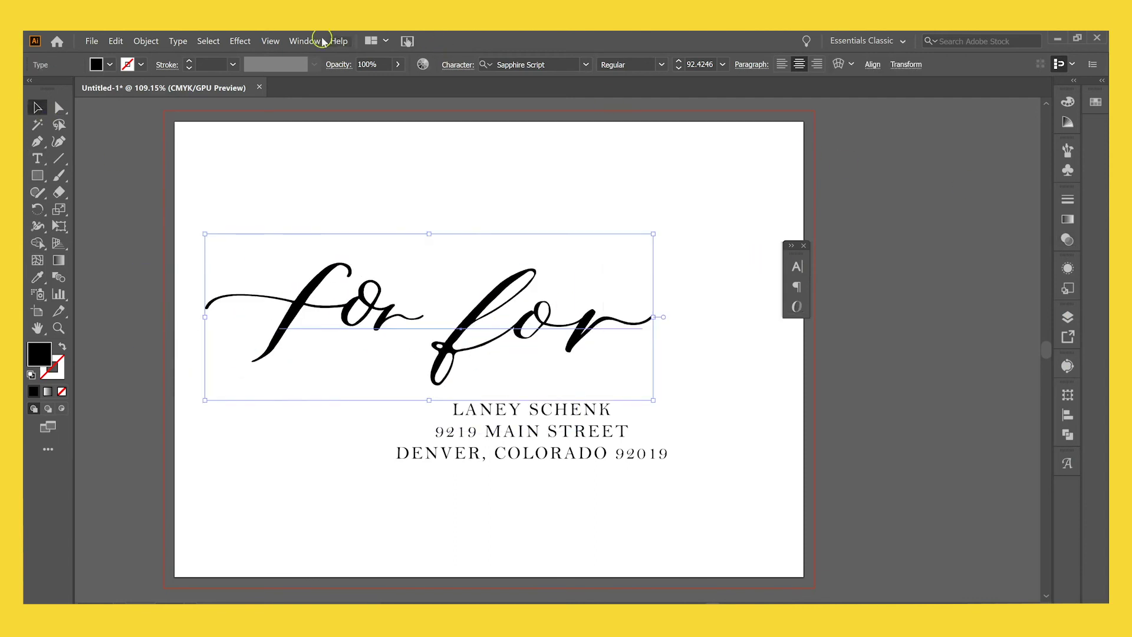
Reopen the Glyphs panel listing the Sapphire Script characters.
click(301, 41)
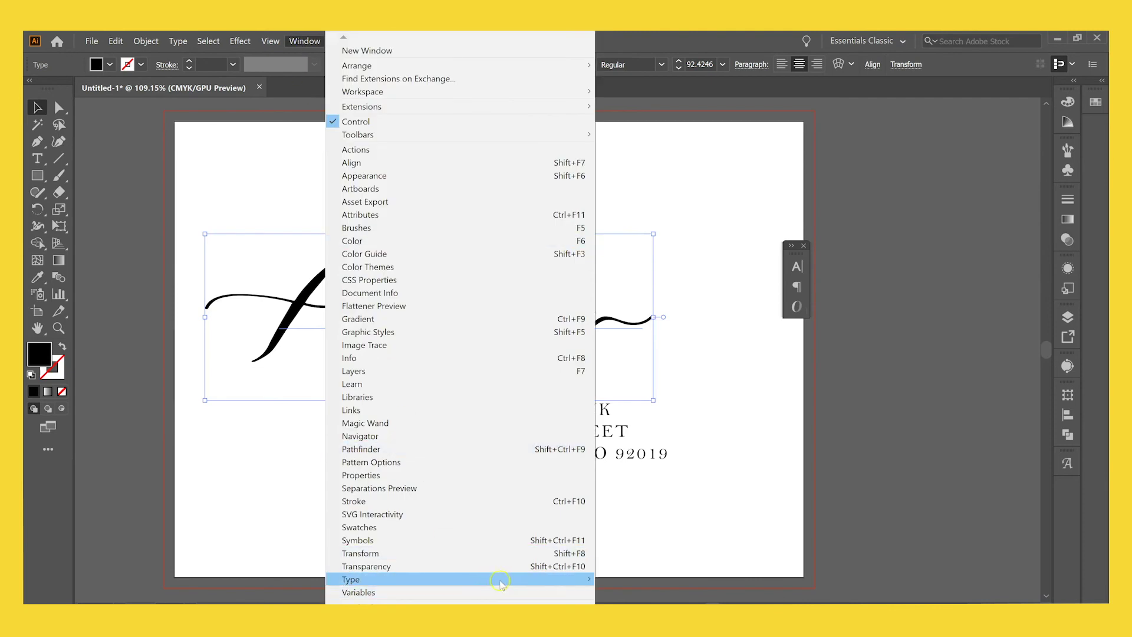
mouse_move(554, 581)
click(649, 531)
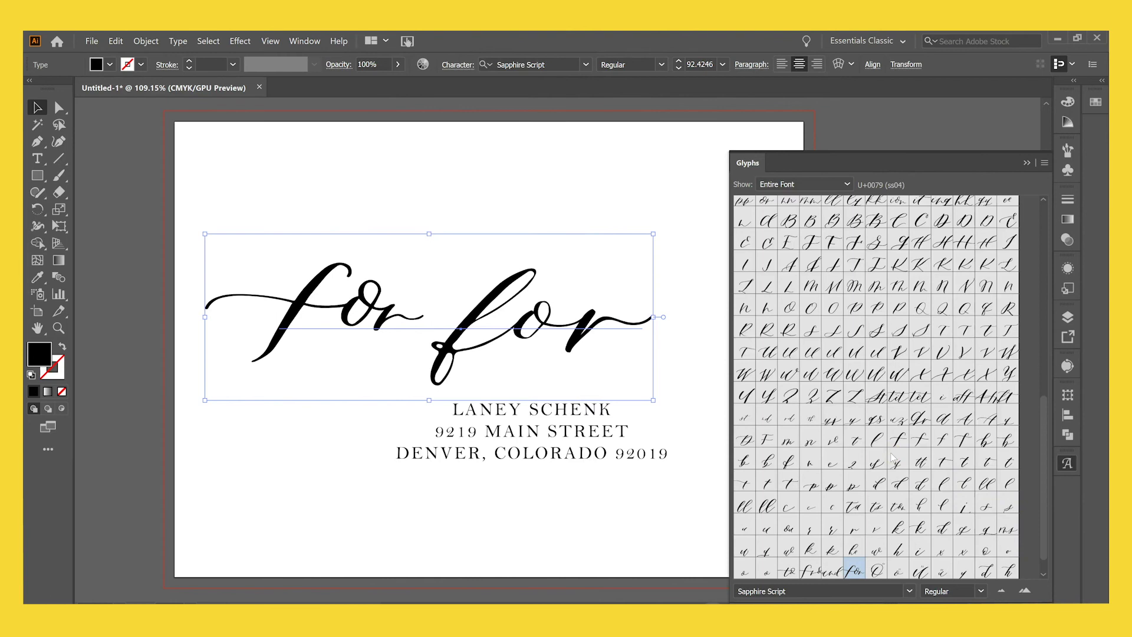
click(604, 162)
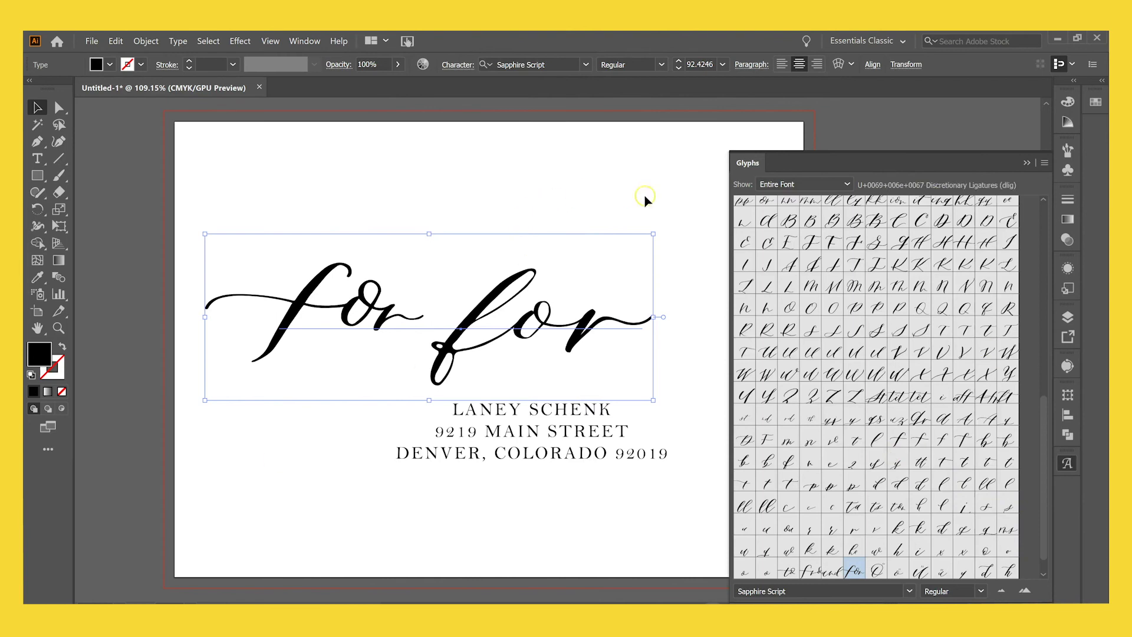
scroll(870, 447, up, 10)
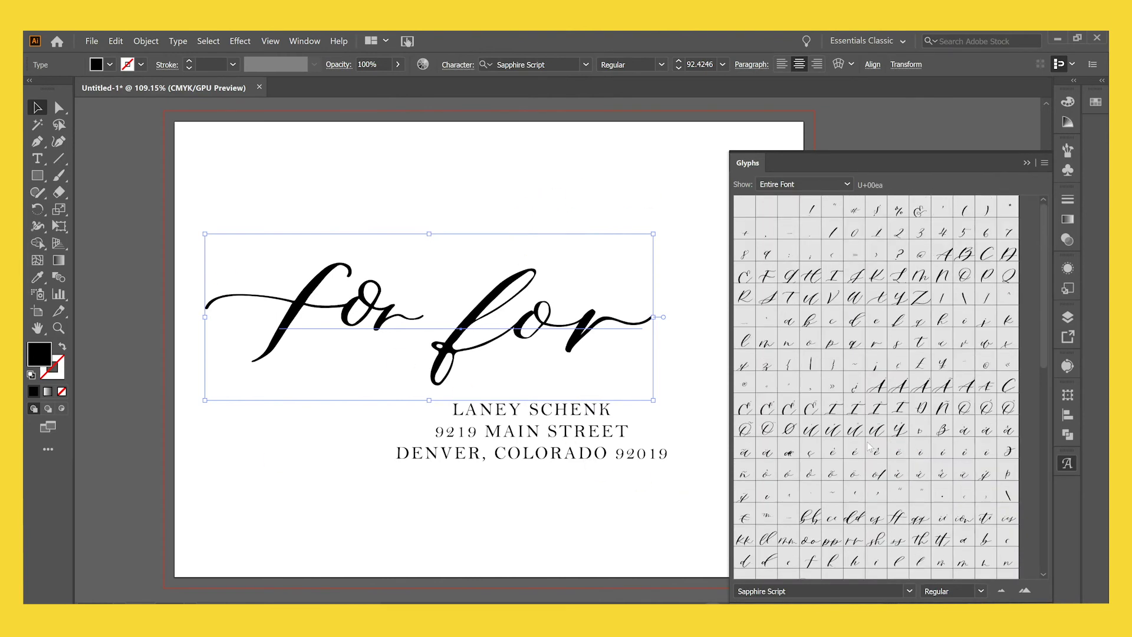
Delete the 'for for' line of text.
triple_click(554, 318)
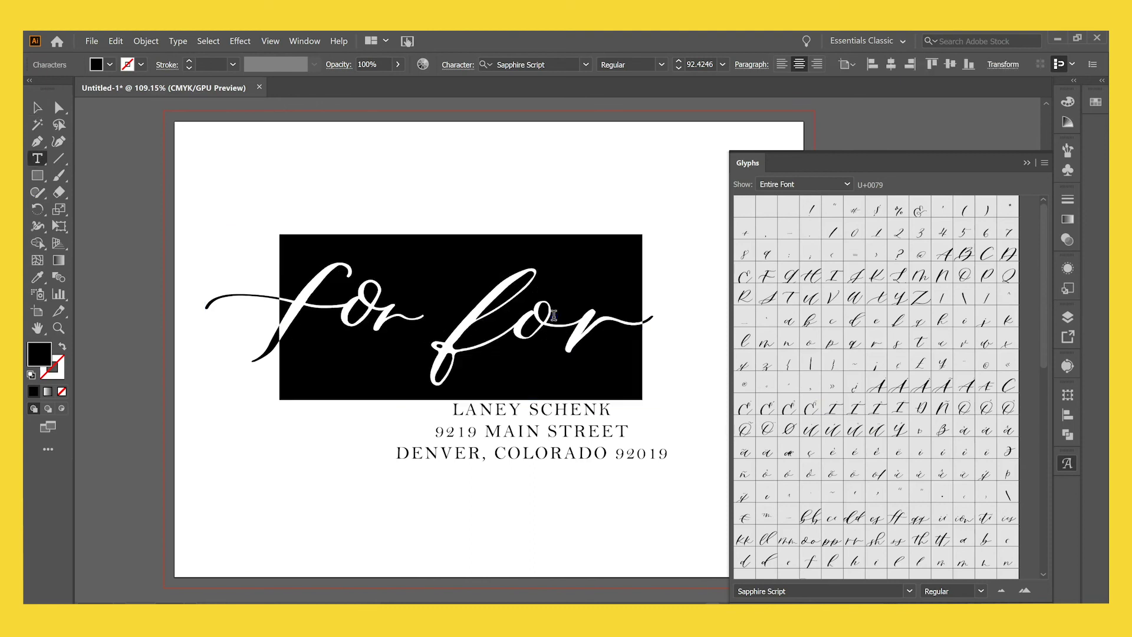
key(BackSpace)
key(Escape)
Set the address block in Sapphire Script and move it up and left.
click(537, 454)
click(522, 64)
text(sapphi)
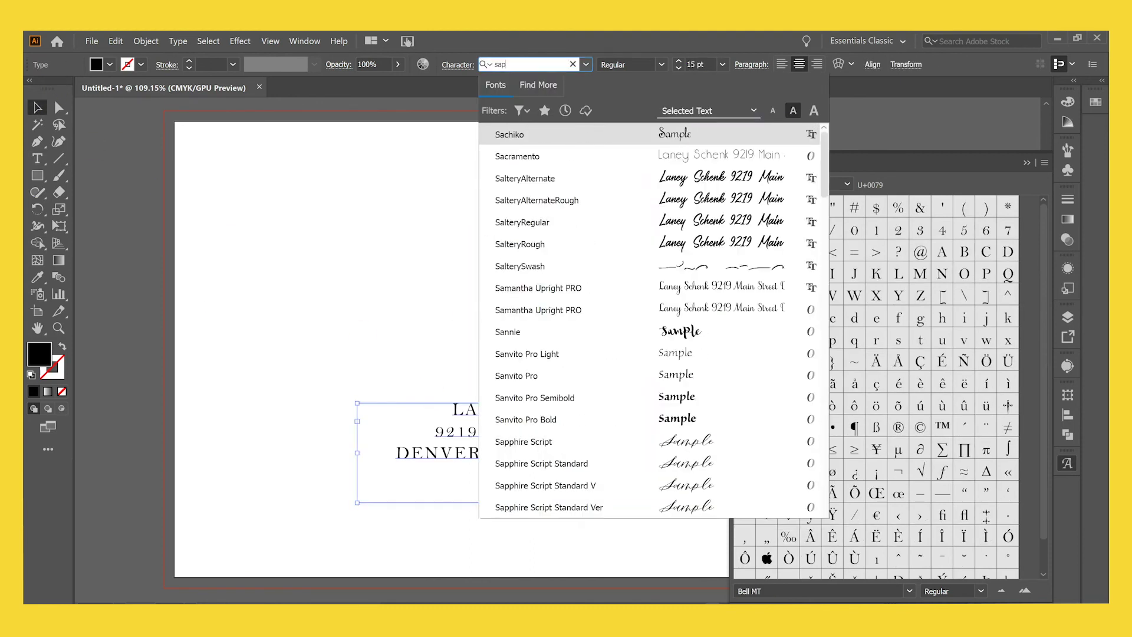
click(595, 138)
drag(546, 430, 492, 384)
Collapse the Glyphs panel and open the Character panel's options menu.
click(1027, 162)
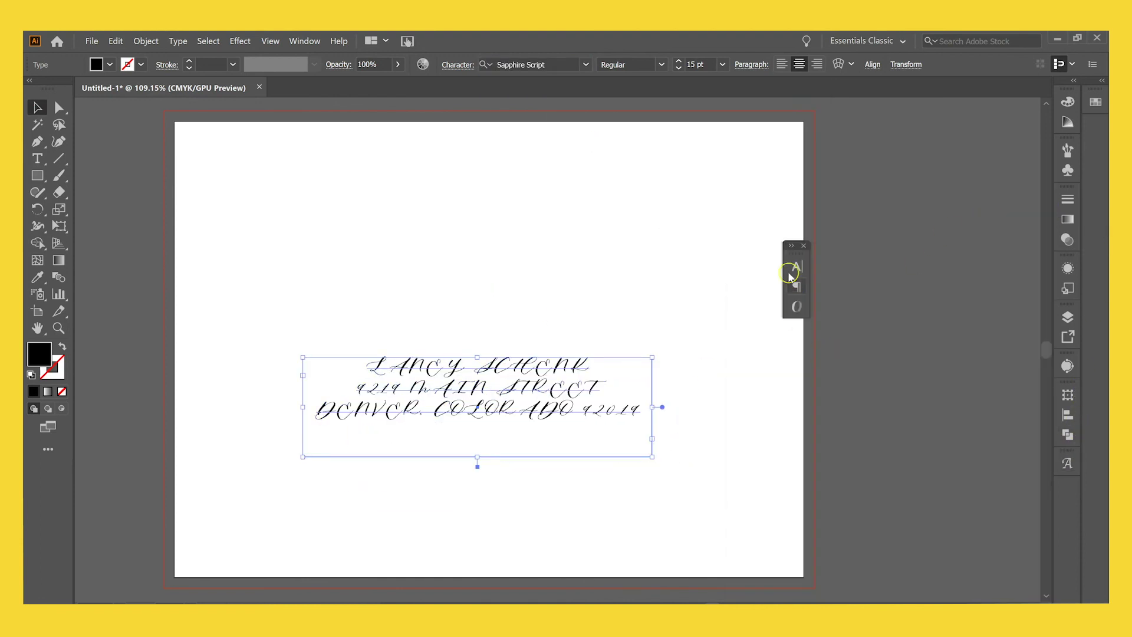
click(795, 273)
click(775, 260)
Turn off All Caps and set the address tracking to 0.
click(812, 320)
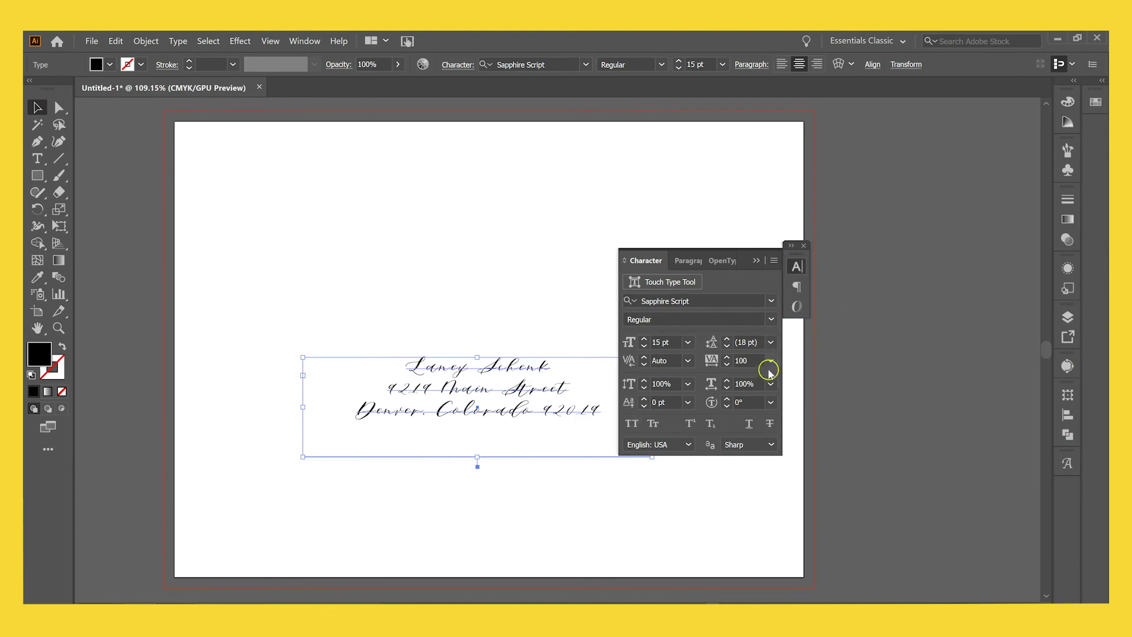
click(771, 360)
click(785, 475)
Break the last address line so 92019 sits on its own line.
double_click(539, 415)
triple_click(574, 413)
click(575, 412)
key(Return)
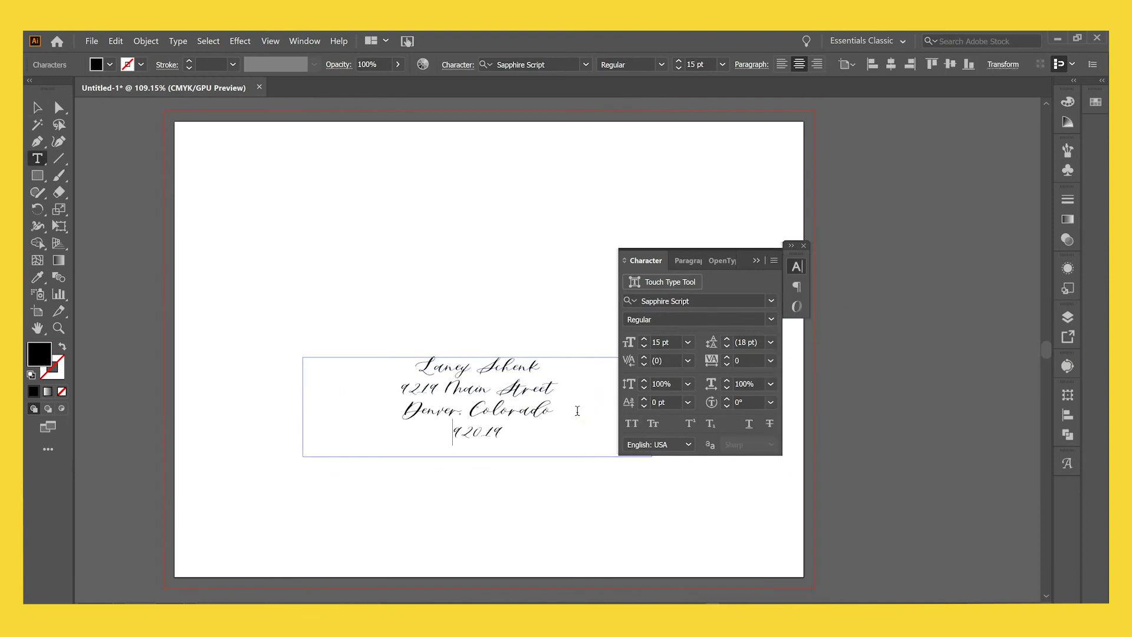
Enlarge all four address lines to 33 pt.
key(ctrl+a)
click(644, 340)
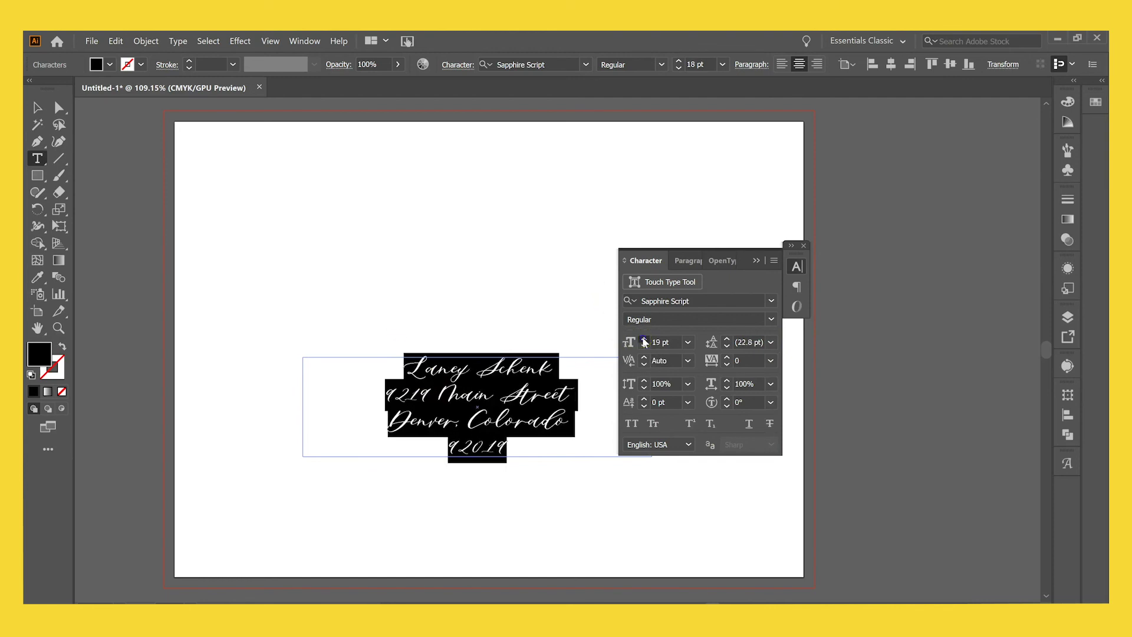
key(Escape)
drag(758, 256, 968, 246)
scroll(477, 303, down, 2)
drag(476, 303, 476, 258)
double_click(477, 326)
scroll(725, 353, up, 2)
scroll(724, 353, up, 1)
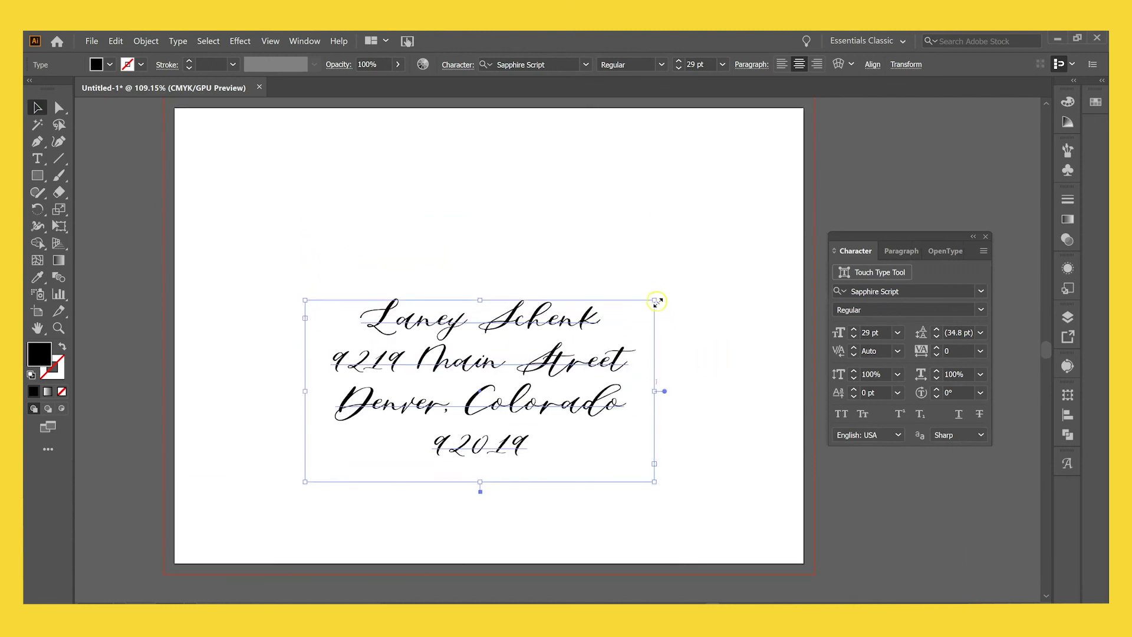
click(686, 62)
click(686, 62)
click(686, 61)
click(686, 61)
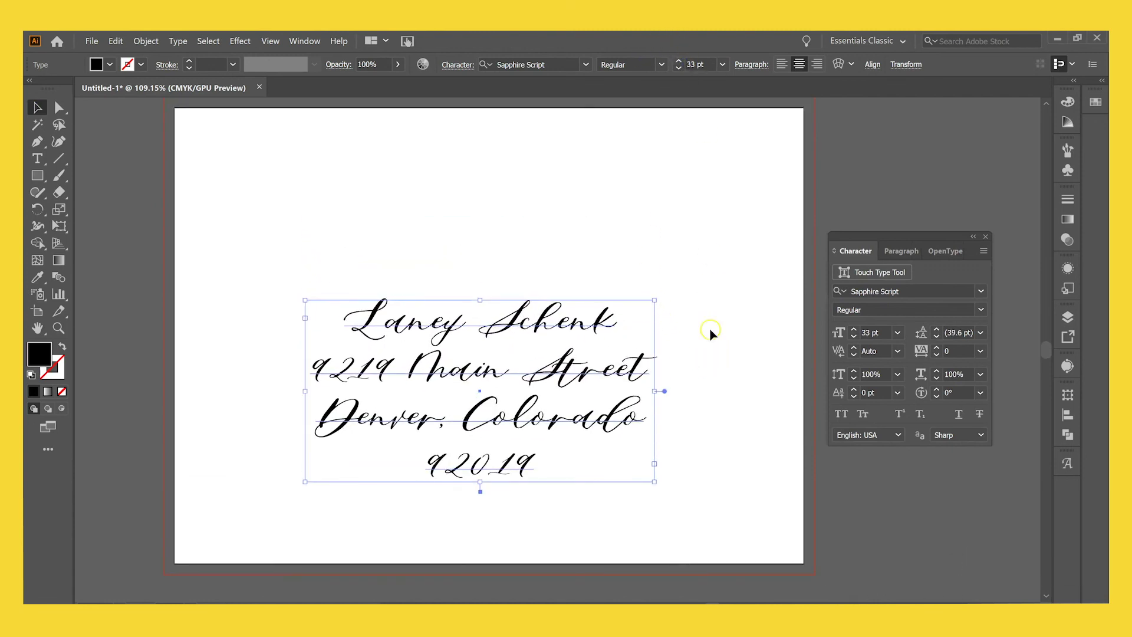
Reselect the address text box, then deselect everything to review the layout.
click(709, 330)
click(526, 402)
key(t)
click(601, 326)
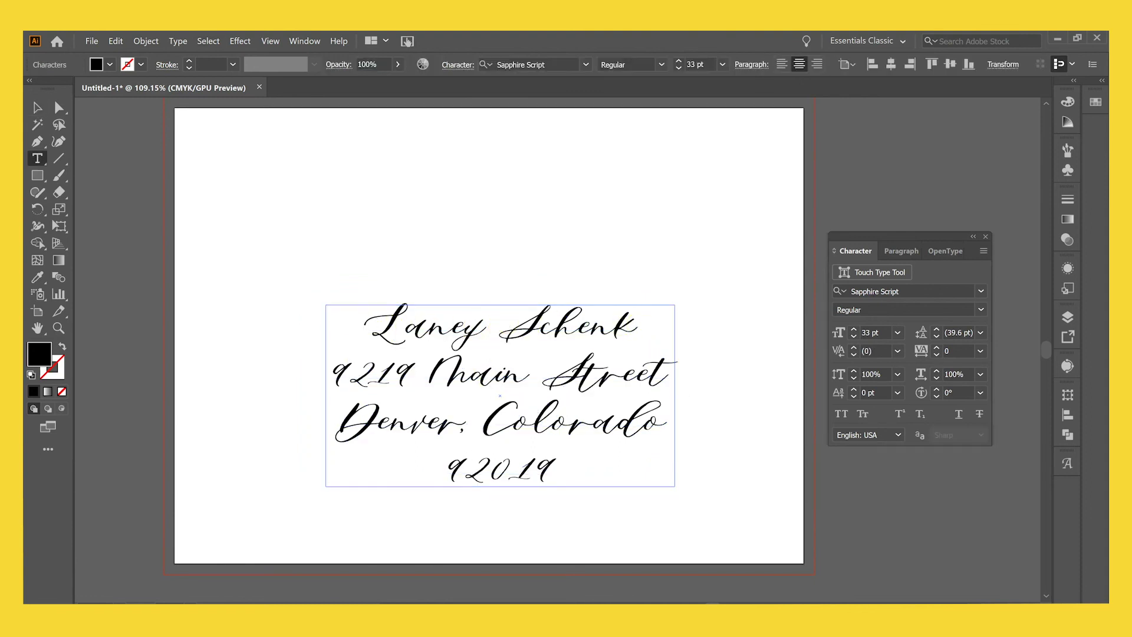
click(38, 112)
click(717, 315)
scroll(718, 321, up, 3)
scroll(716, 314, down, 4)
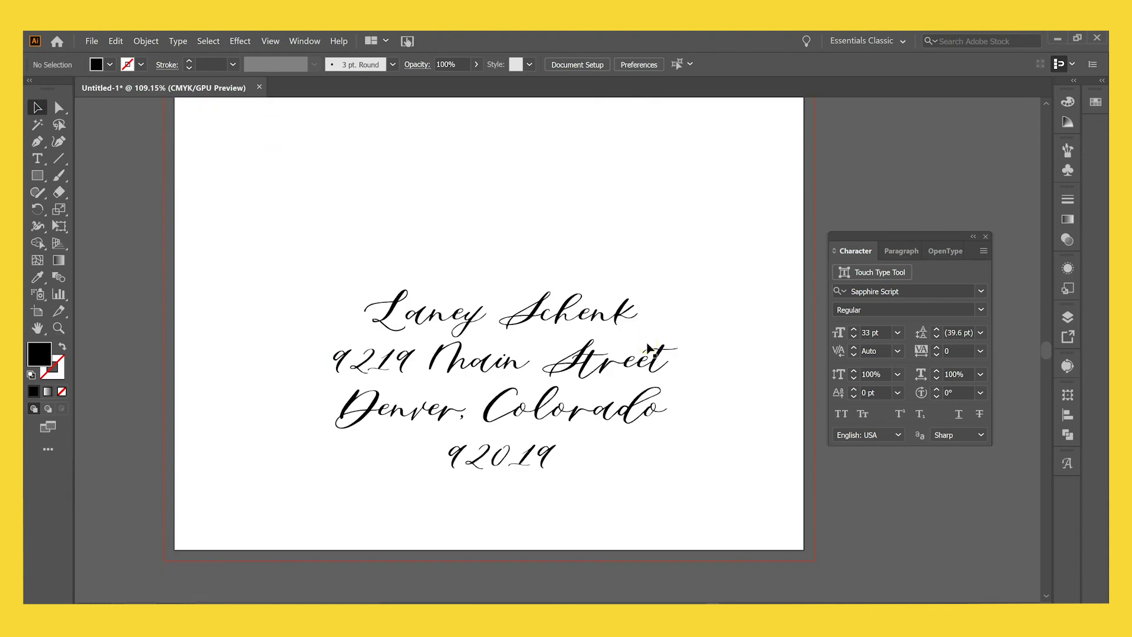
Reopen the Glyphs panel from Window > Type to show the Sapphire Script characters.
click(307, 41)
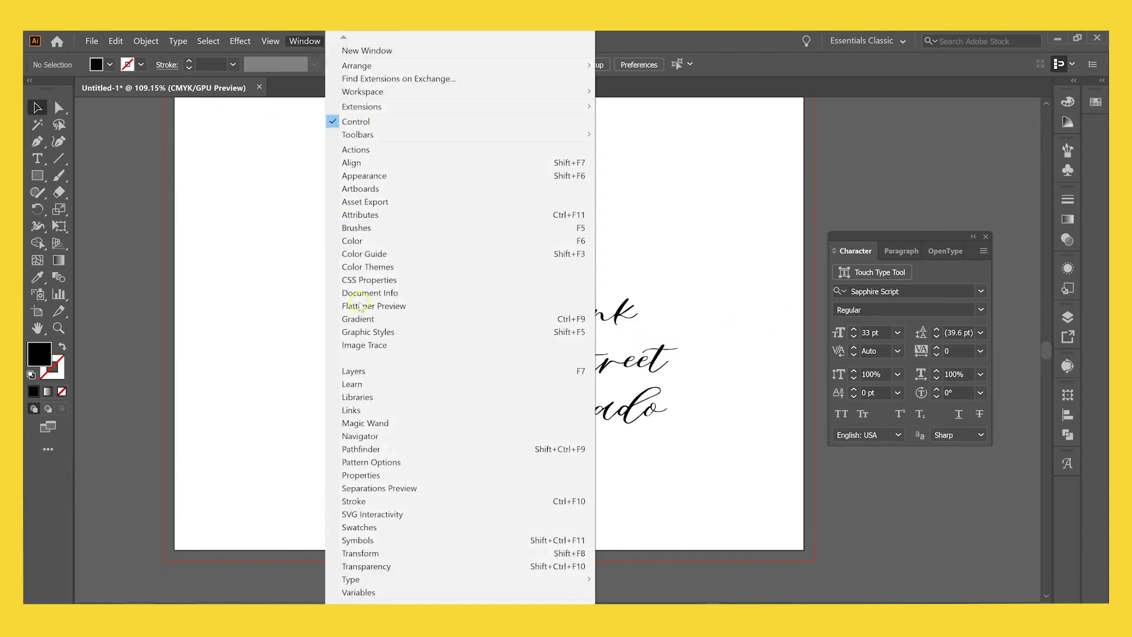
mouse_move(354, 579)
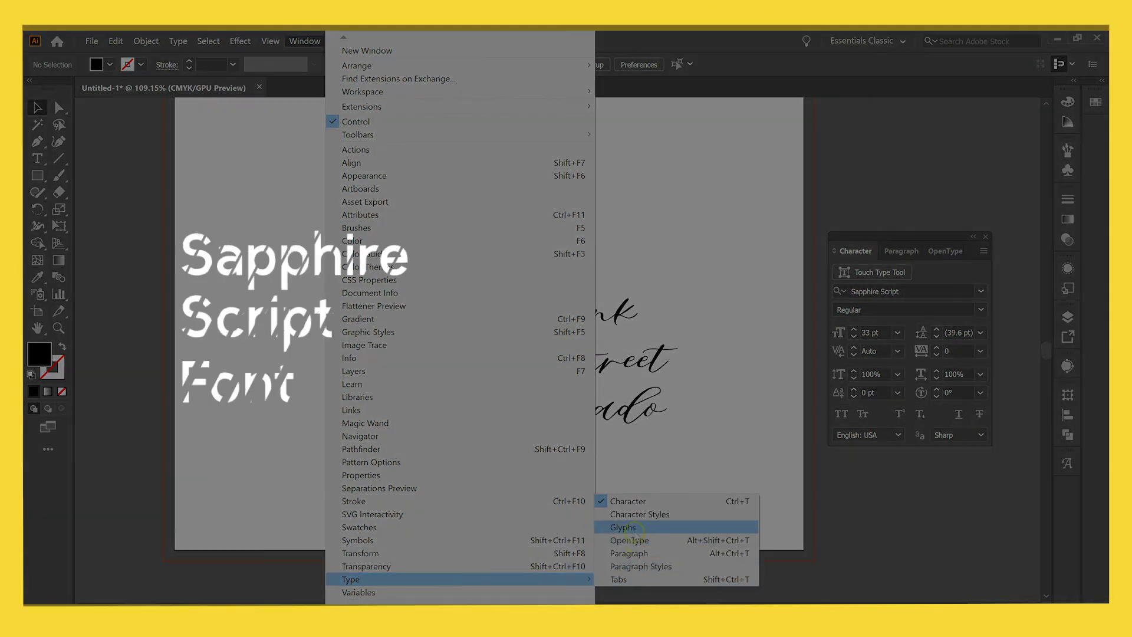
click(623, 527)
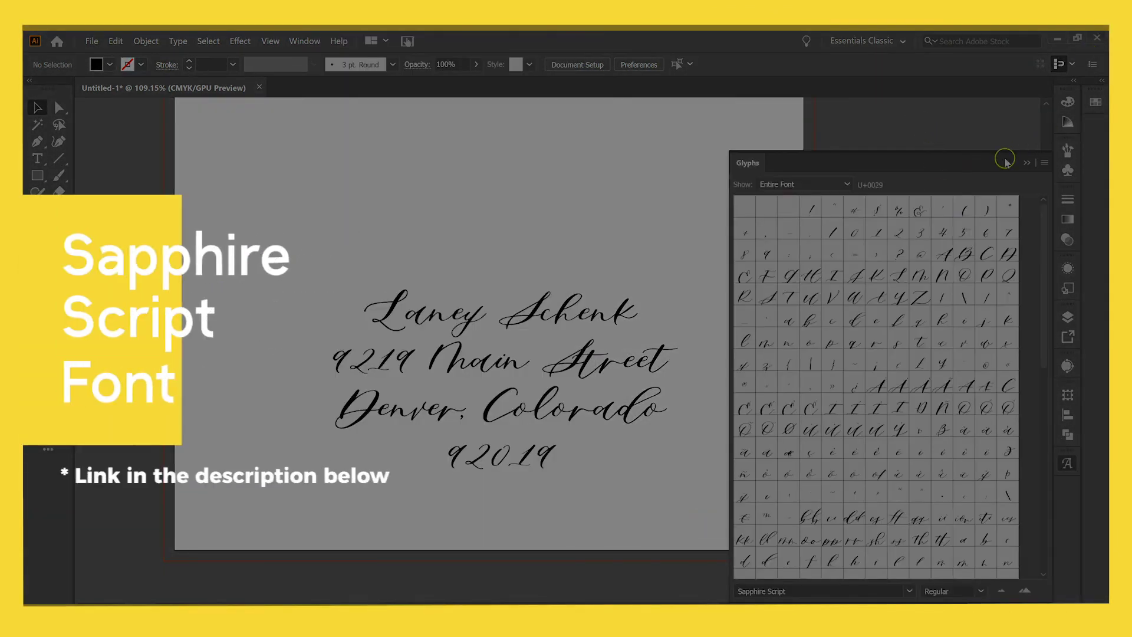
scroll(942, 242, down, 2)
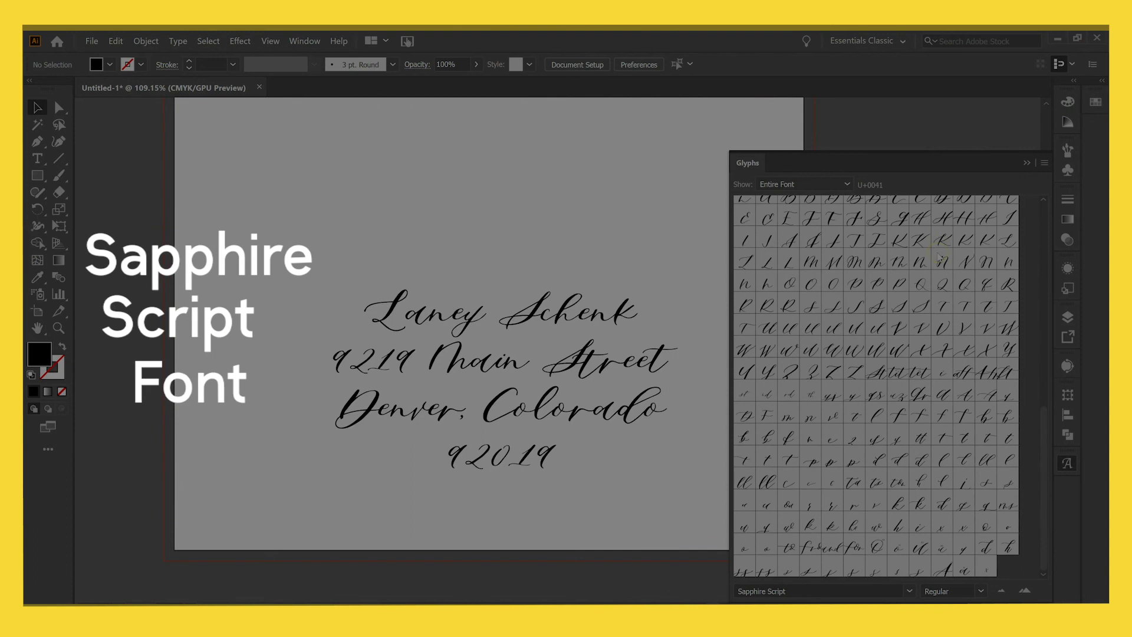